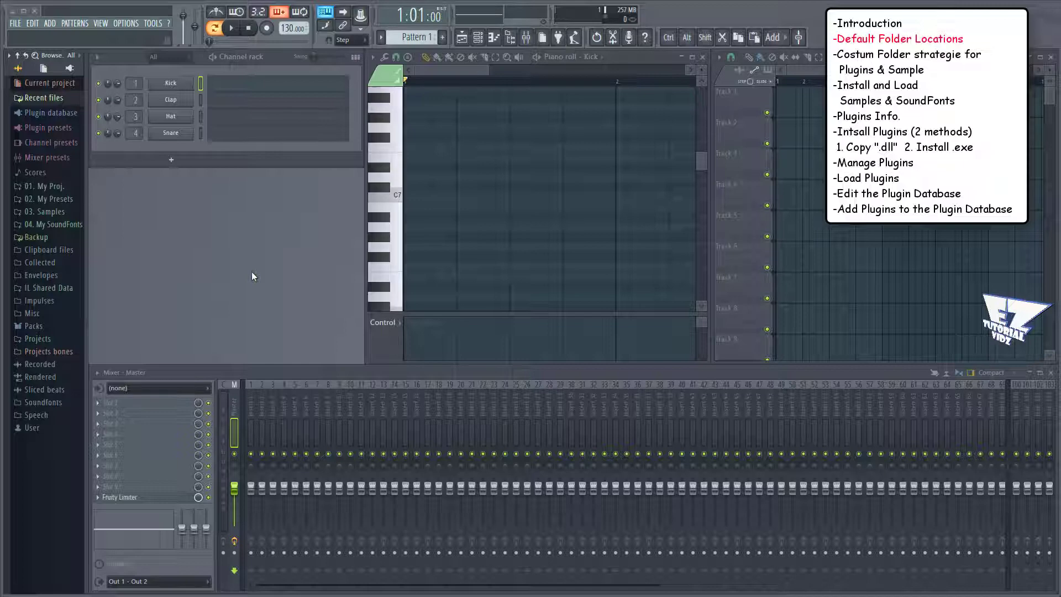
- Open the browser's Packs folder in Windows, view its Drums and Hats subfolders, and close the window
{"action": "right_click", "coordinate": [60, 324]}
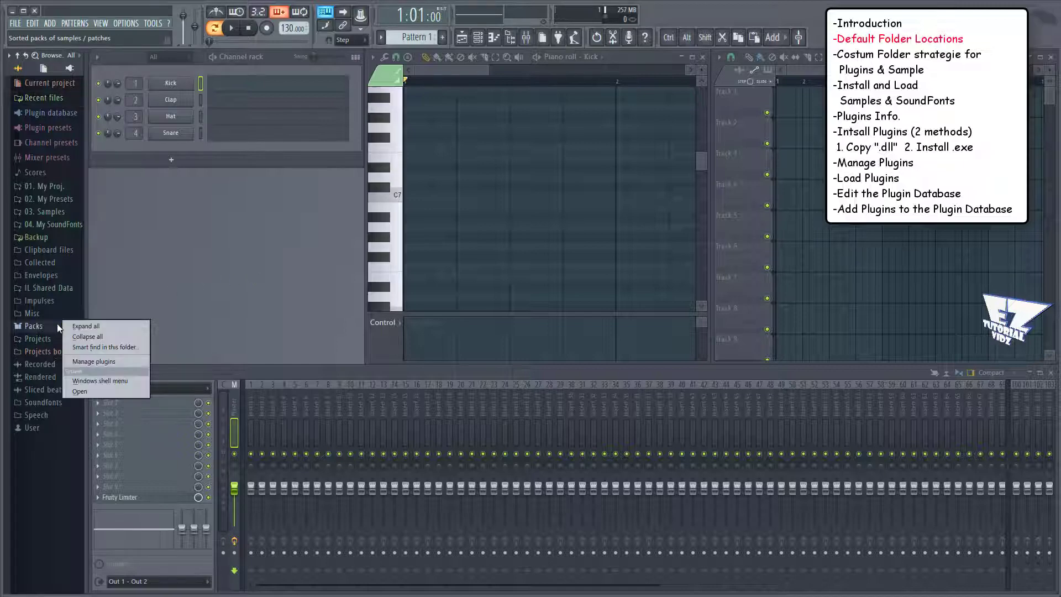
{"action": "left_click", "coordinate": [95, 388]}
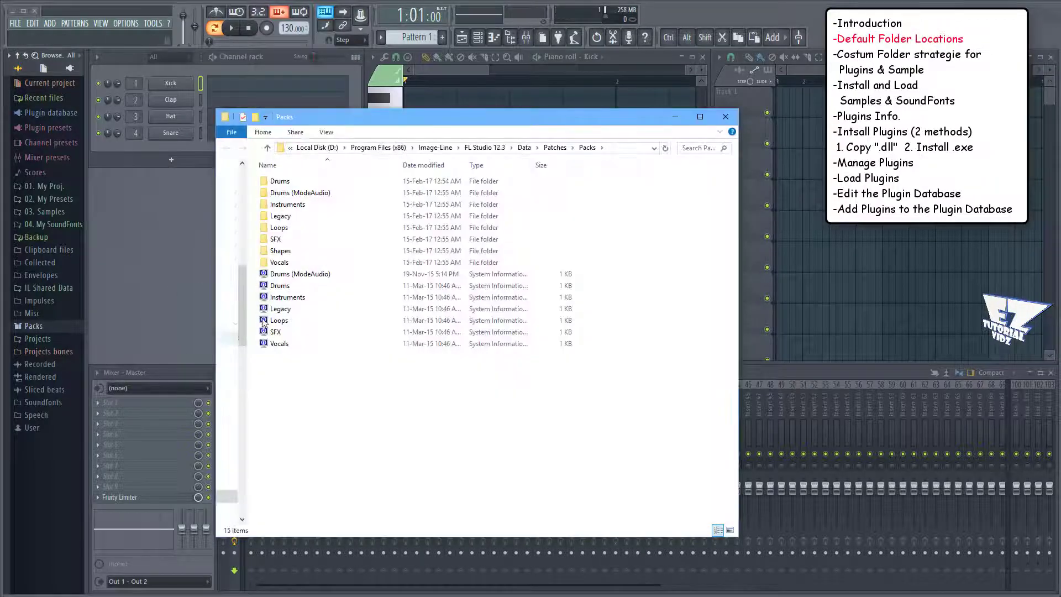
{"action": "double_click", "coordinate": [279, 182]}
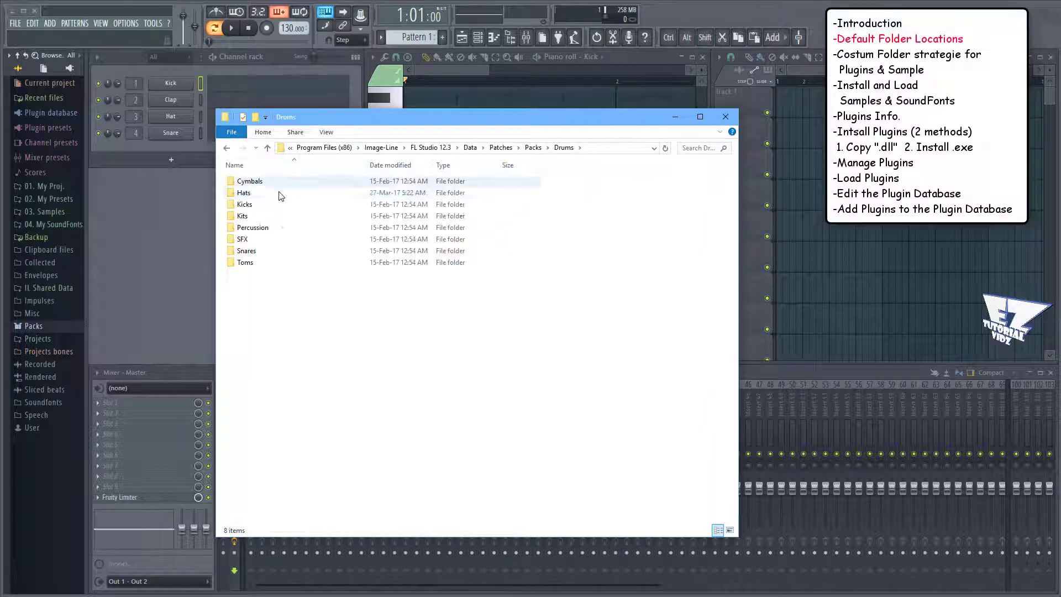
{"action": "double_click", "coordinate": [243, 195]}
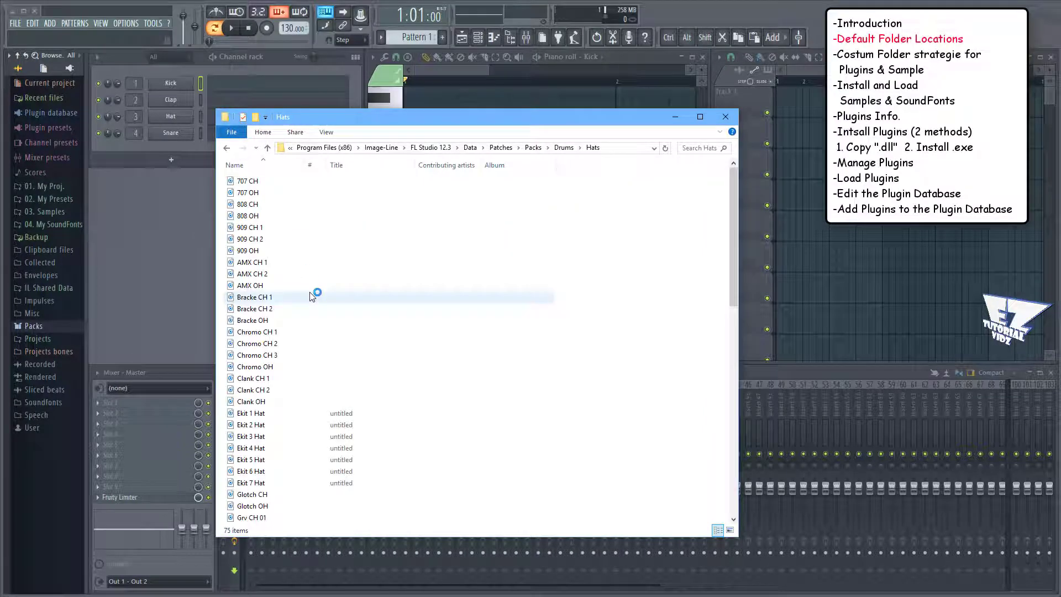
{"action": "left_click", "coordinate": [724, 116]}
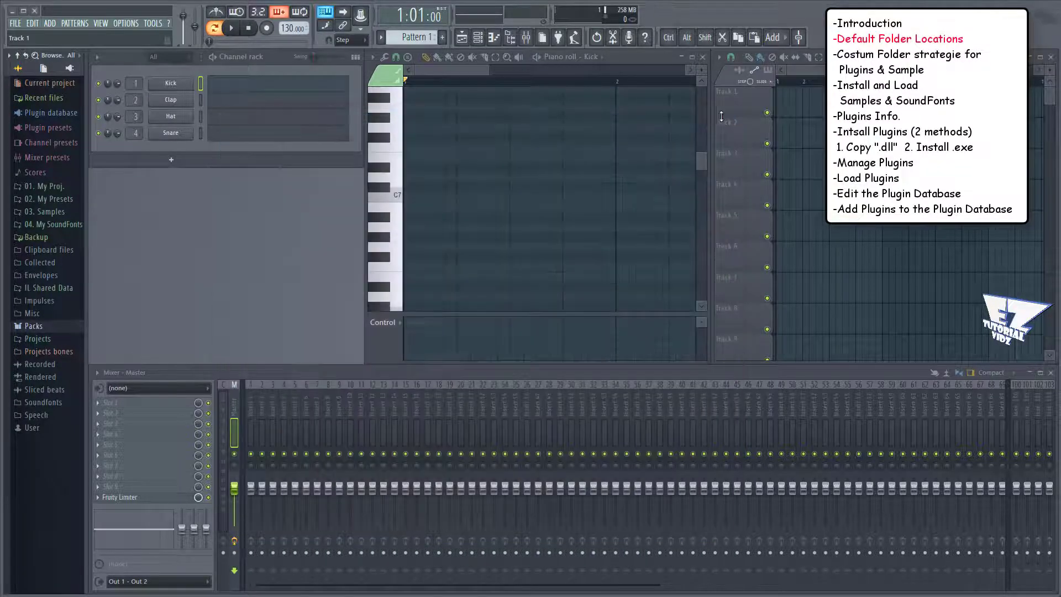
- Open the browser's Soundfonts folder in Windows to view its location, and close it
{"action": "right_click", "coordinate": [55, 403]}
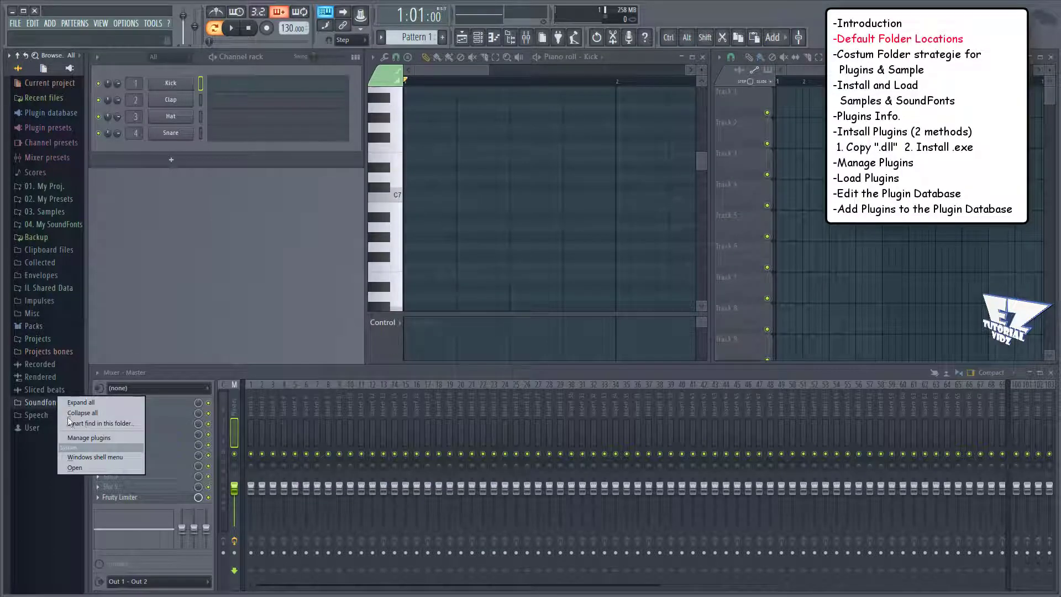
{"action": "left_click", "coordinate": [84, 467]}
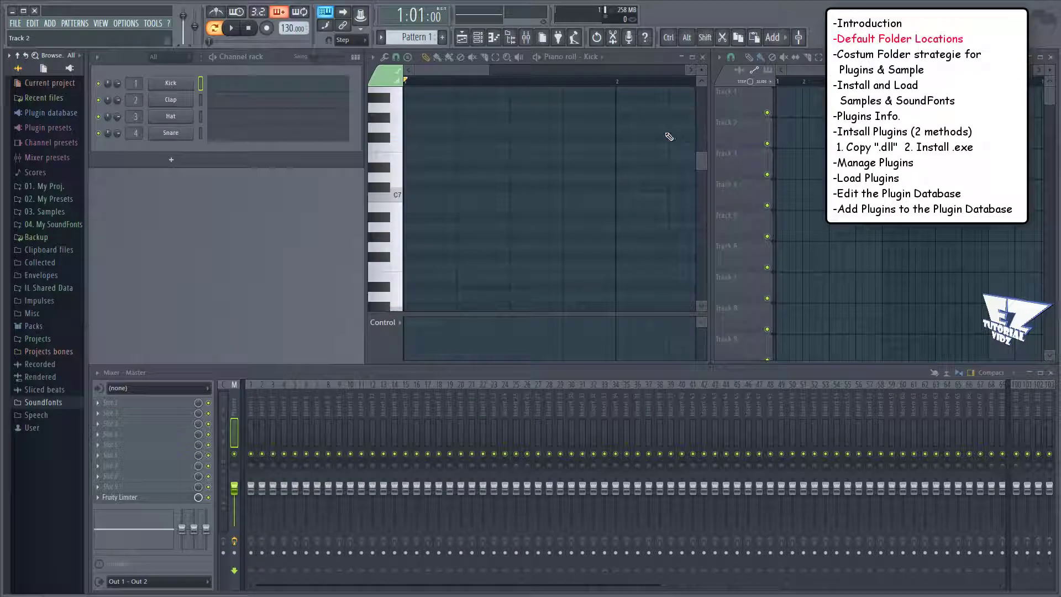
{"action": "left_click", "coordinate": [739, 131]}
- Examine the default VST folder path in the Plugin Manager's search paths, and close the manager
{"action": "right_click", "coordinate": [72, 98]}
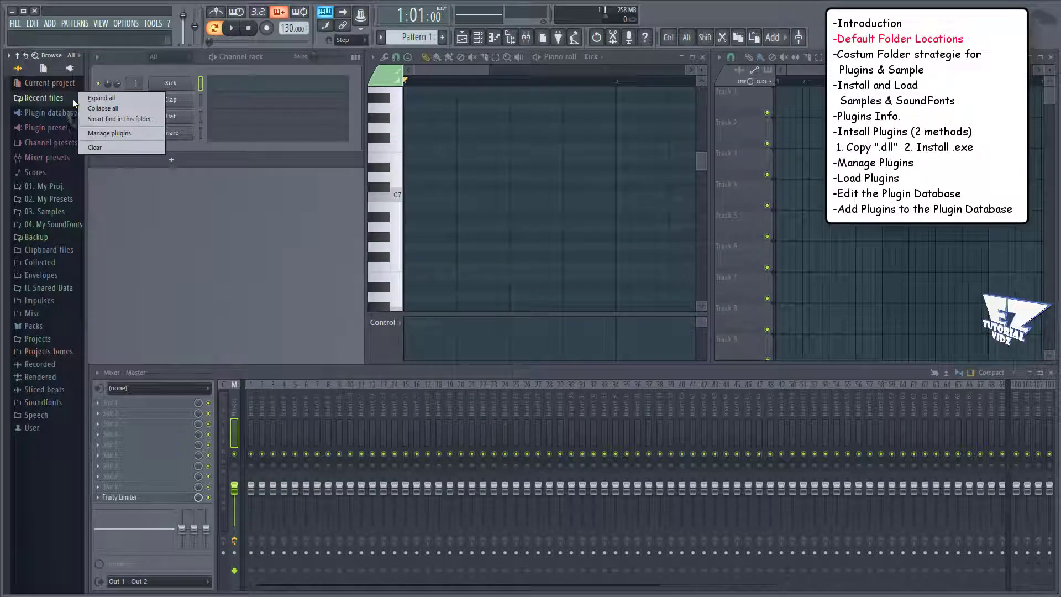
{"action": "left_click", "coordinate": [108, 133]}
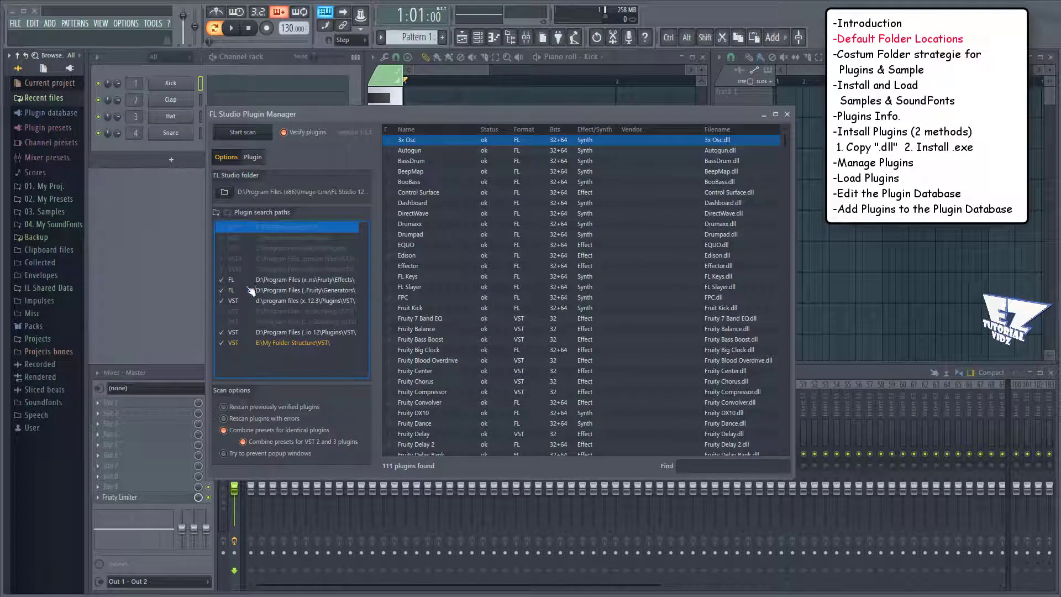
{"action": "left_click", "coordinate": [252, 300]}
{"action": "left_click_drag", "start_coordinate": [376, 298], "coordinate": [536, 311]}
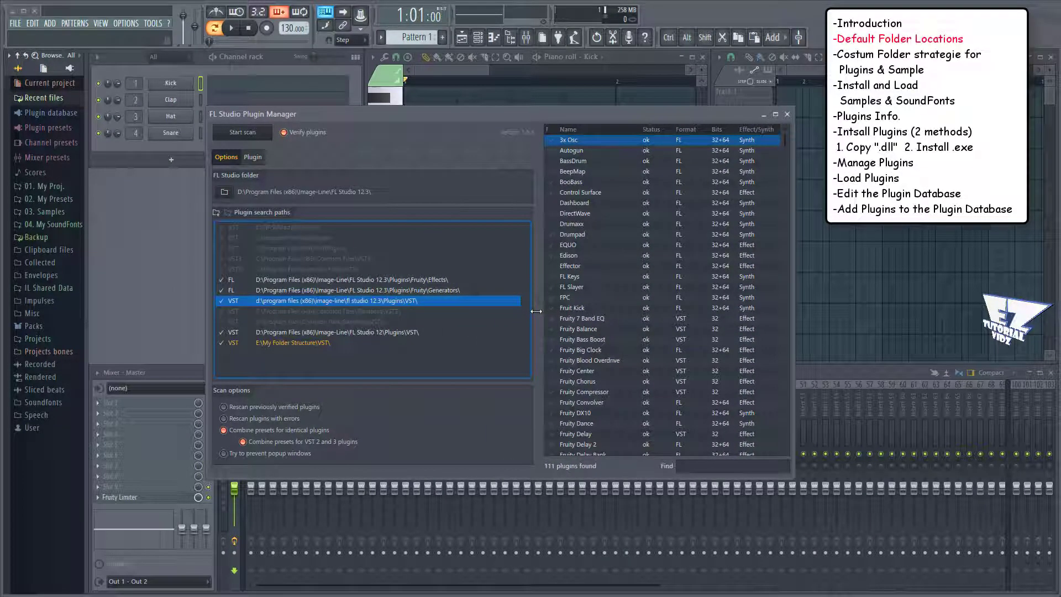
{"action": "left_click", "coordinate": [786, 116]}
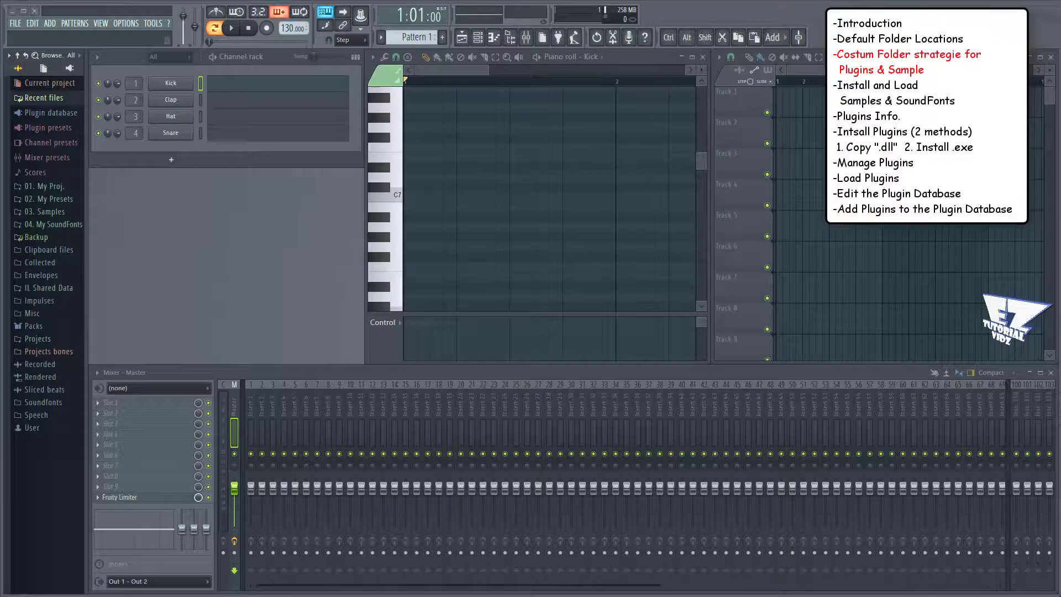
- Switch to File Explorer to review the custom Ready2Go folder structure and its Soundfonts folder
{"action": "key", "text": "alt+Tab"}
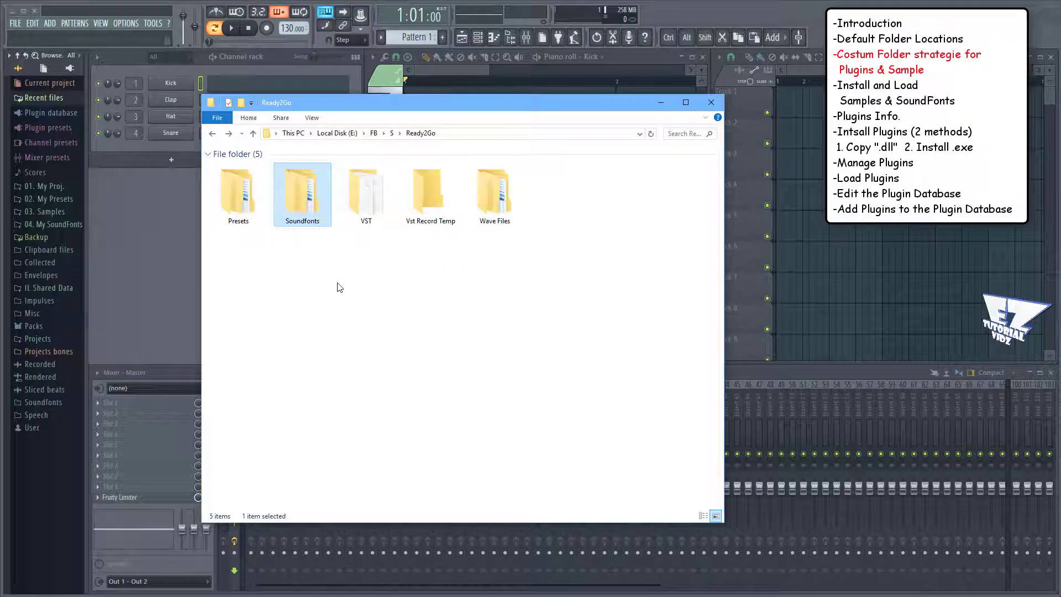
{"action": "double_click", "coordinate": [306, 232]}
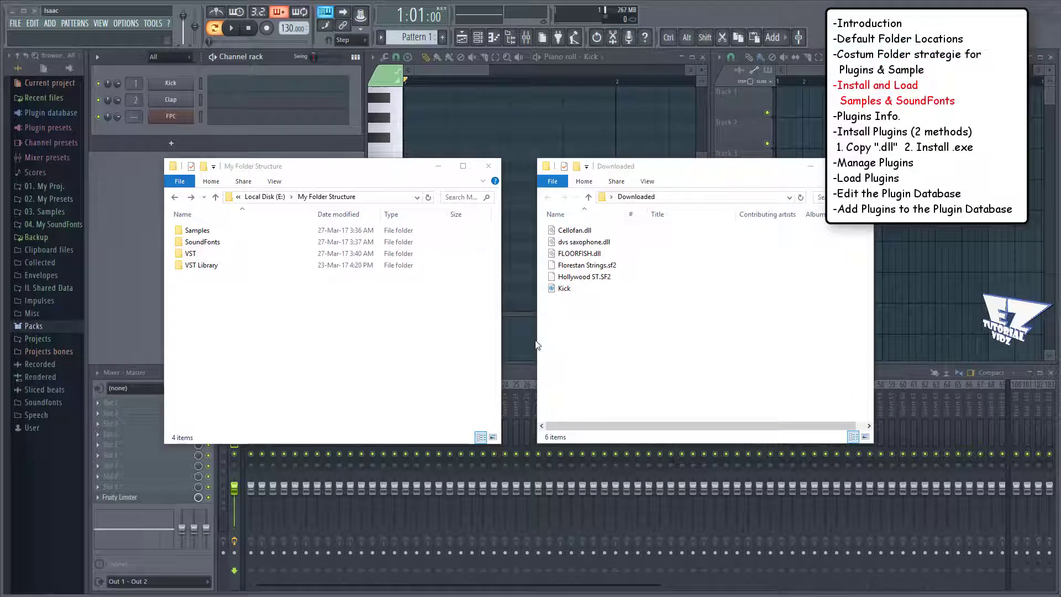
- Copy the Kick sample from the Downloaded folder into Samples\Kicks of My Folder Structure
{"action": "double_click", "coordinate": [197, 230]}
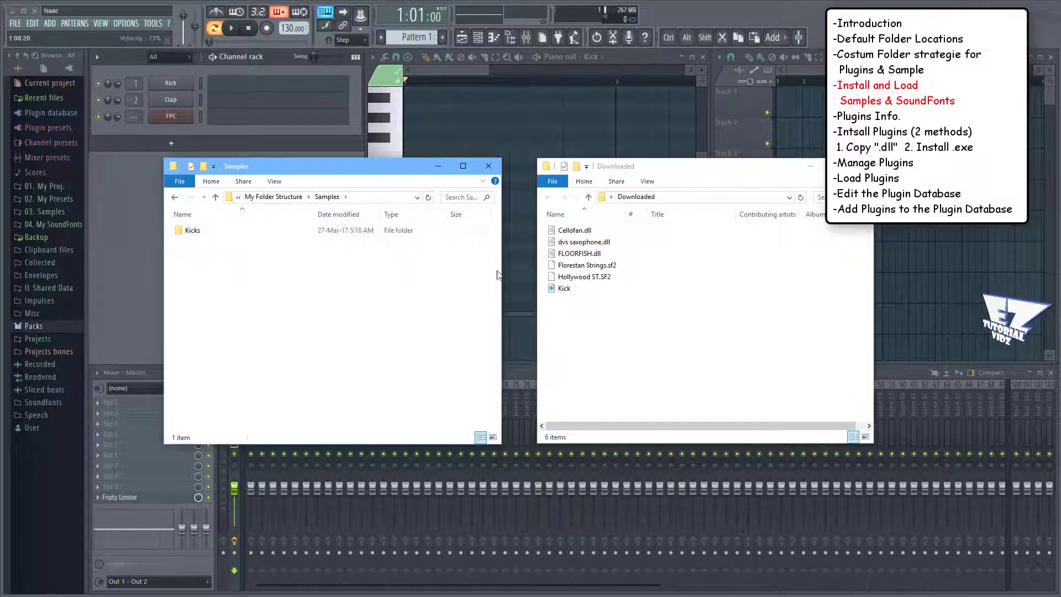
{"action": "double_click", "coordinate": [208, 231]}
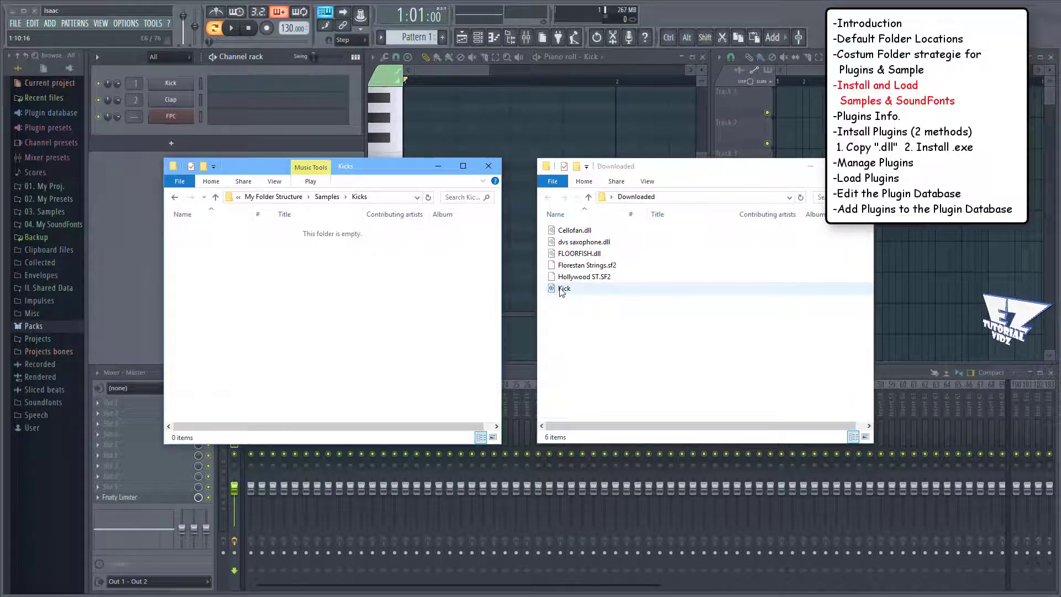
{"action": "left_click_drag", "start_coordinate": [561, 292], "coordinate": [391, 271]}
{"action": "left_click", "coordinate": [176, 197]}
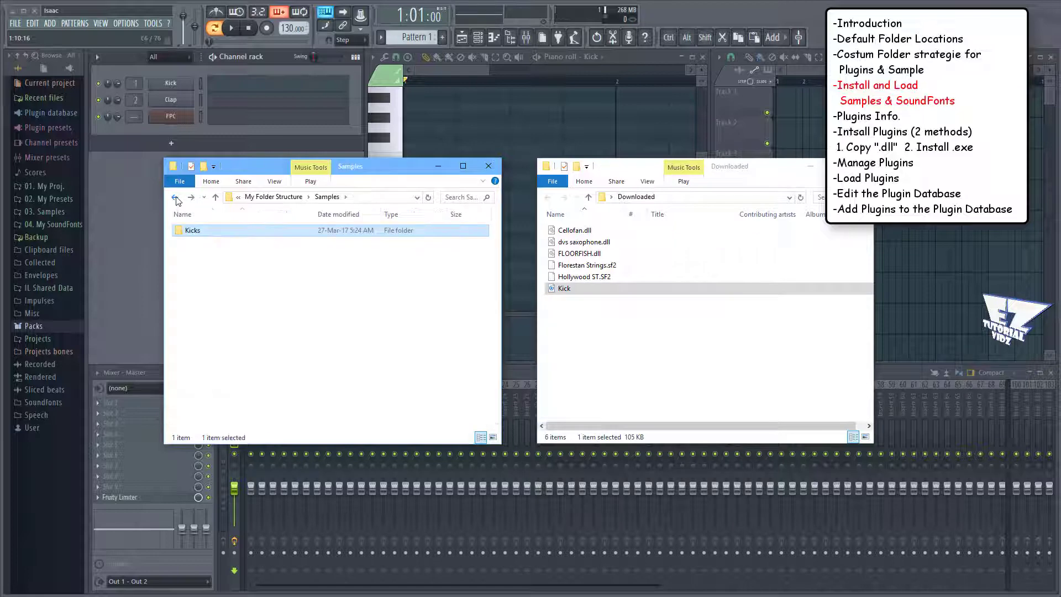
{"action": "left_click", "coordinate": [176, 198]}
- Copy Florestan Strings.sf2 and Hollywood ST.SF2 from the Downloaded folder into SoundFonts\Strings of My Folder Structure
{"action": "double_click", "coordinate": [202, 242]}
{"action": "double_click", "coordinate": [193, 230]}
{"action": "left_click", "coordinate": [586, 265]}
{"action": "left_click", "coordinate": [584, 277], "text": "shift"}
{"action": "left_click_drag", "start_coordinate": [584, 277], "coordinate": [330, 301]}
{"action": "left_click", "coordinate": [176, 198]}
{"action": "left_click", "coordinate": [176, 198]}
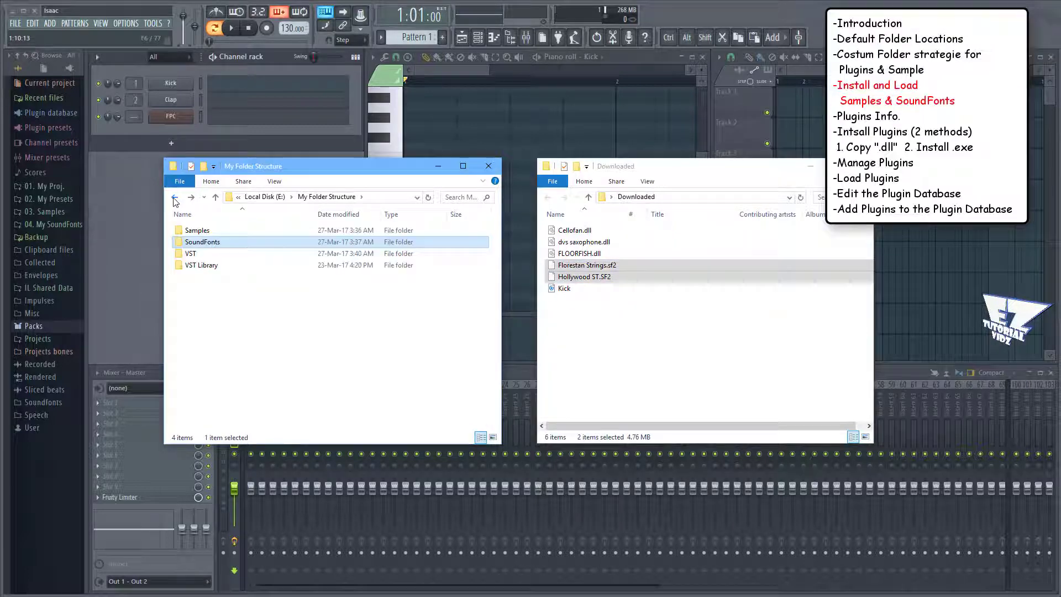
- Copy the full path of My Folder Structure to the clipboard
{"action": "left_click", "coordinate": [382, 198]}
{"action": "right_click", "coordinate": [381, 197]}
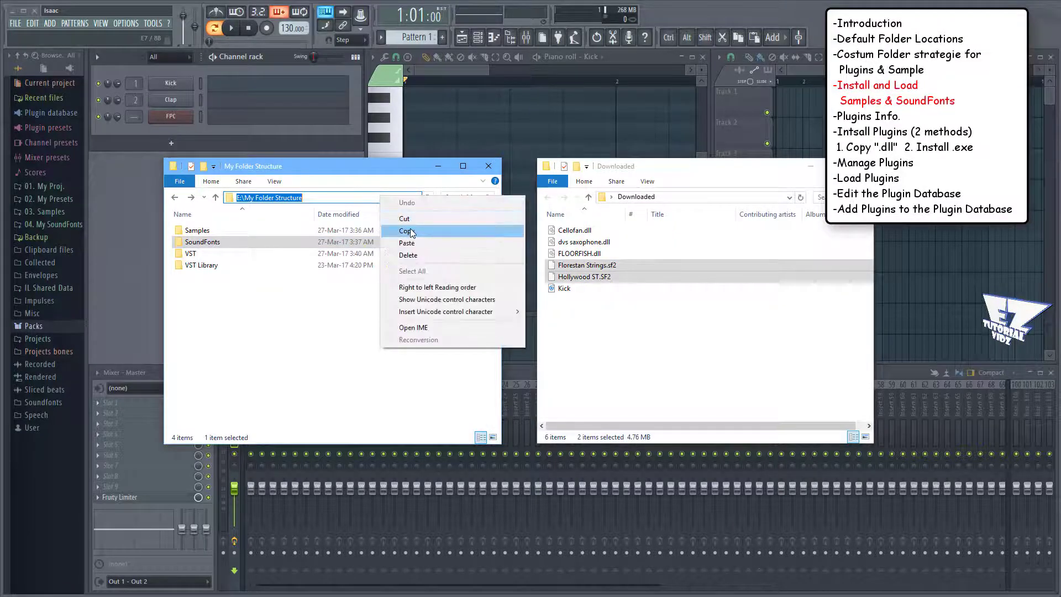
{"action": "left_click", "coordinate": [412, 232]}
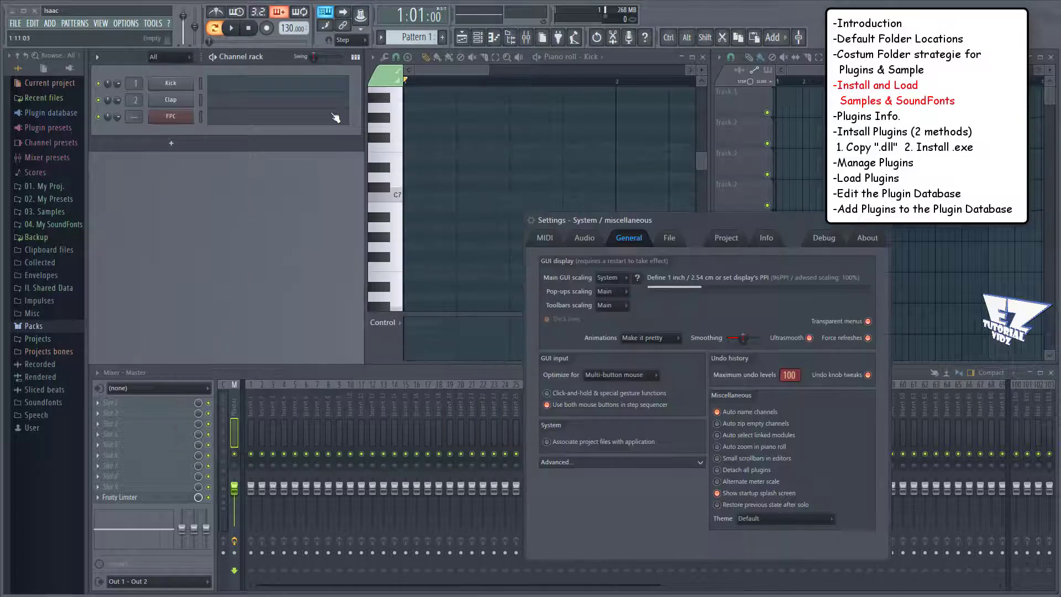
- Add E:\My Folder Structure to the browser extra search folders in the file settings, with the browser name "01. test folder"
{"action": "left_click", "coordinate": [669, 238]}
{"action": "right_click", "coordinate": [587, 422]}
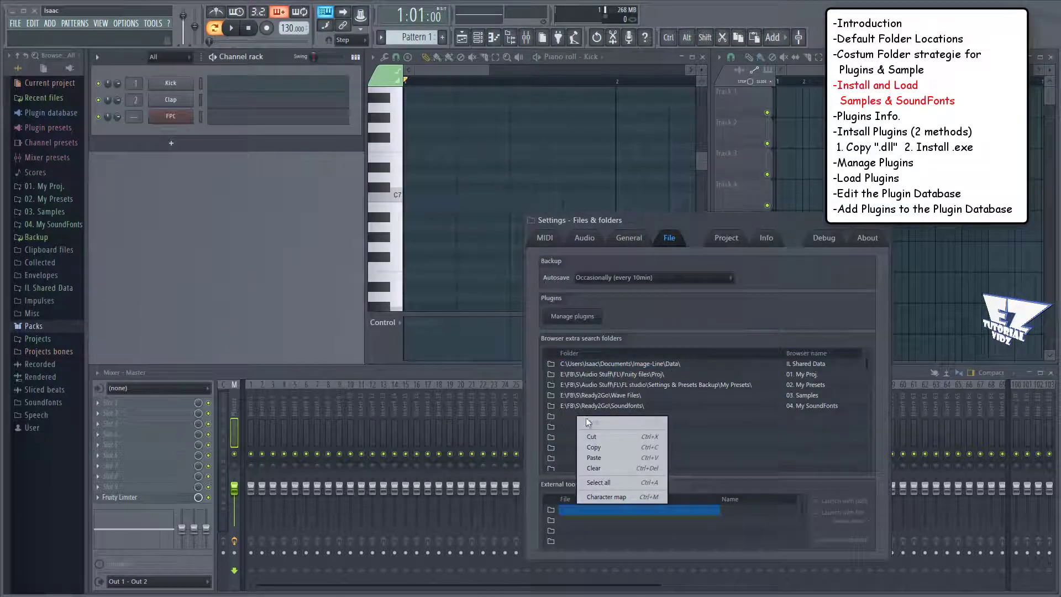
{"action": "left_click", "coordinate": [593, 457]}
{"action": "left_click", "coordinate": [803, 416]}
{"action": "type", "text": "0"}
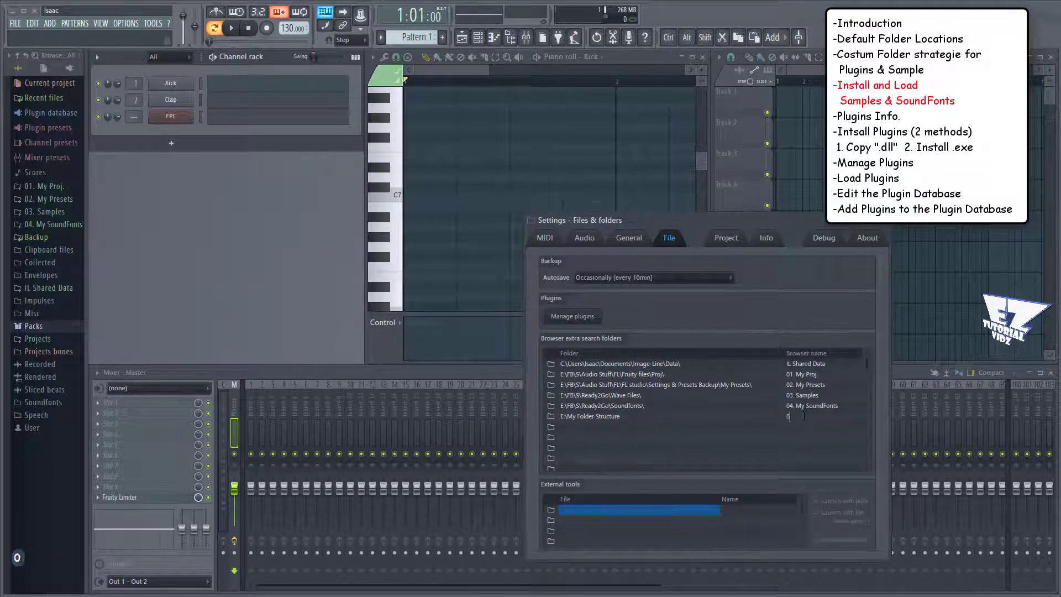
{"action": "type", "text": "1. test folder"}
{"action": "key", "text": "Return"}
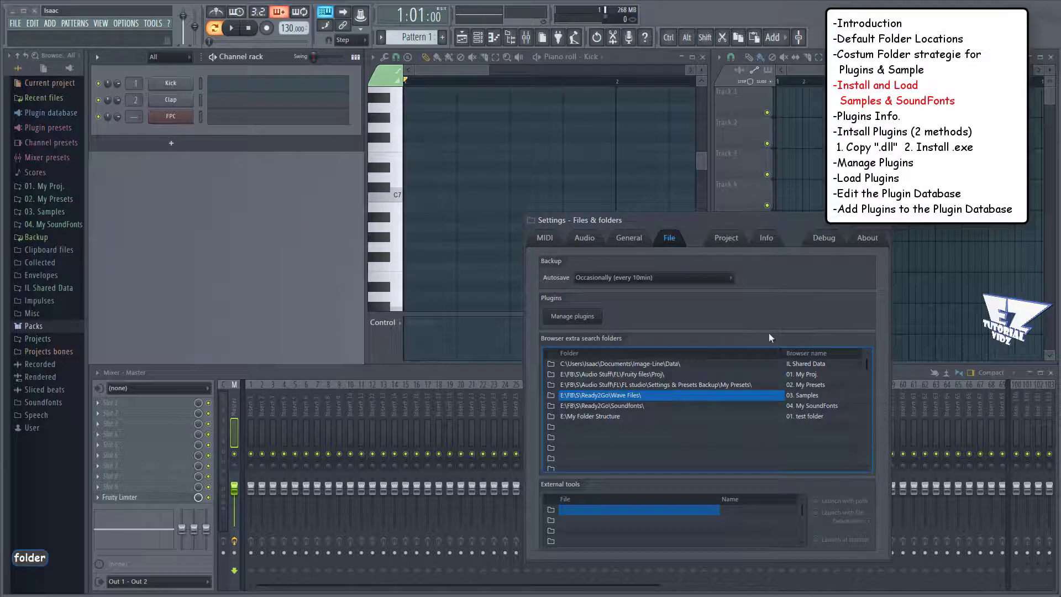
{"action": "key", "text": "Escape"}
- Add the Kick sample from the test folder's Samples > Kicks to the channel rack and to an FPC drum pad
{"action": "left_click", "coordinate": [49, 199]}
{"action": "left_click", "coordinate": [47, 211]}
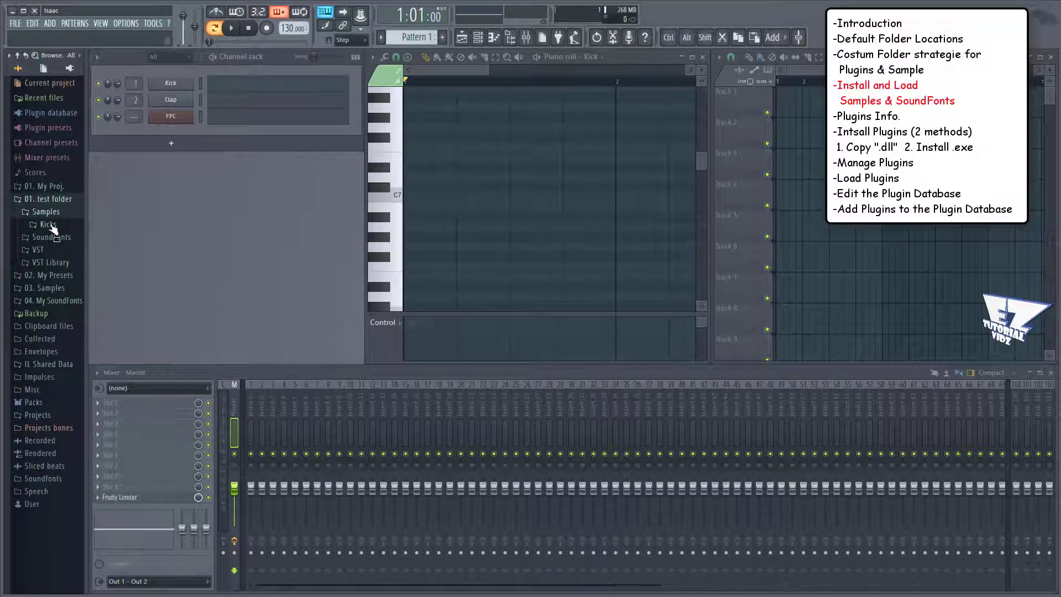
{"action": "left_click", "coordinate": [49, 224]}
{"action": "left_click_drag", "start_coordinate": [50, 237], "coordinate": [192, 107]}
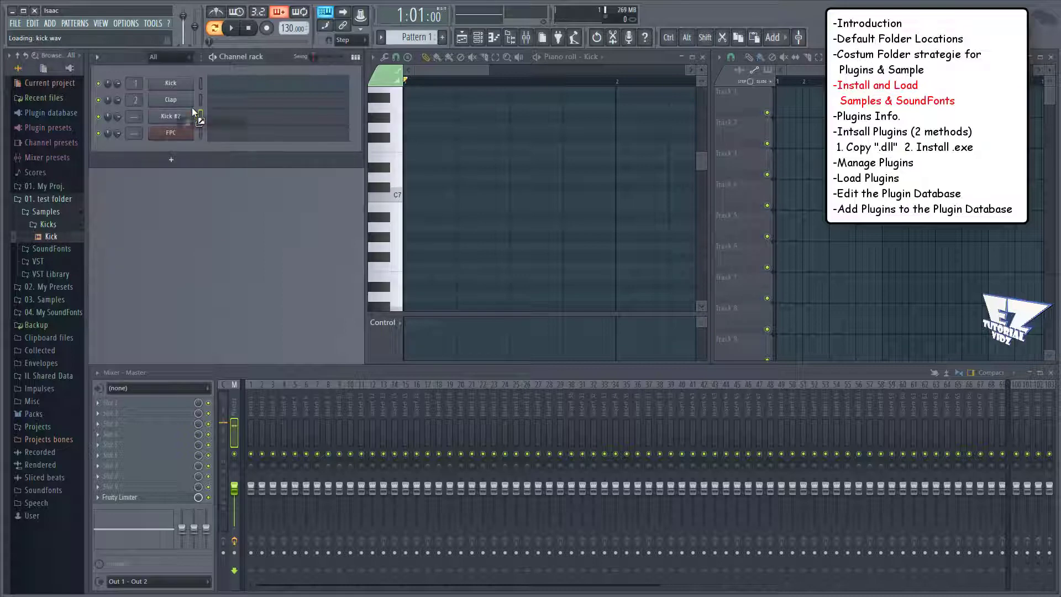
{"action": "left_click", "coordinate": [172, 134]}
{"action": "left_click_drag", "start_coordinate": [58, 237], "coordinate": [111, 239]}
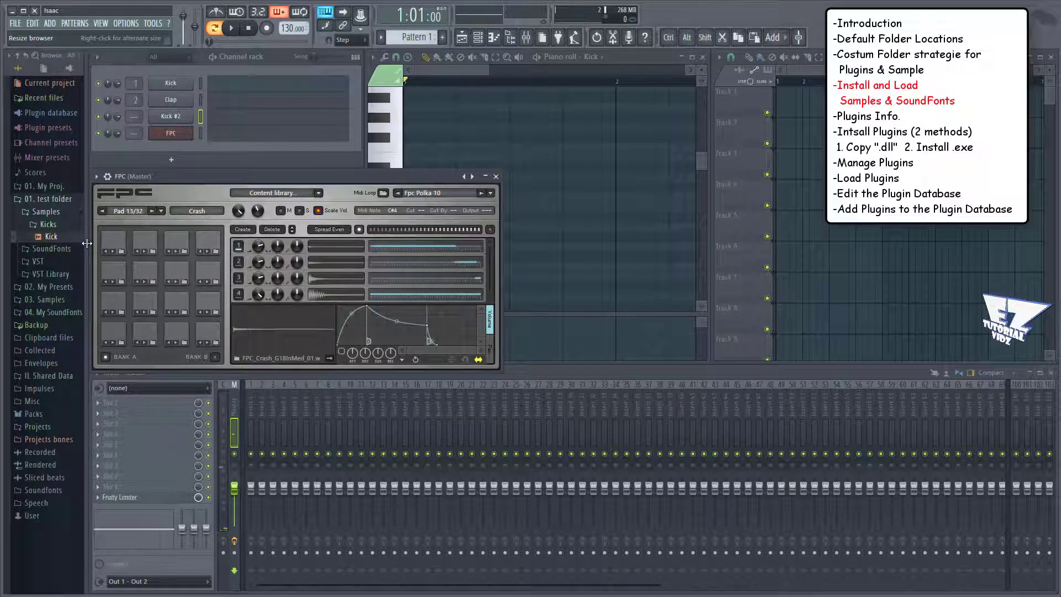
- Load the Florestan Strings and Hollywood ST soundfonts from the test folder's SoundFonts > Strings into the channel rack
{"action": "left_click", "coordinate": [66, 250]}
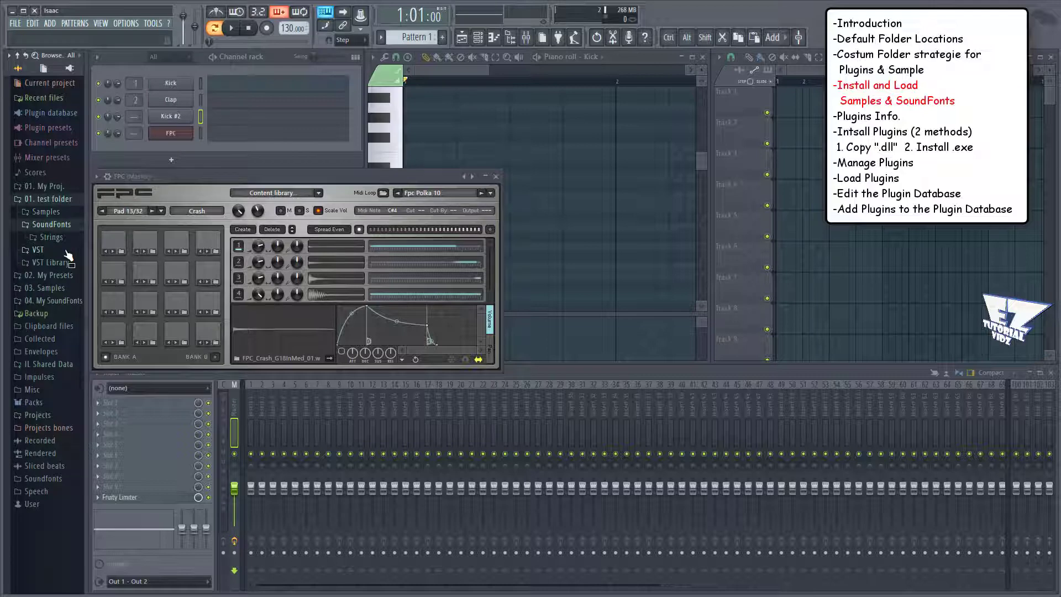
{"action": "left_click", "coordinate": [55, 237]}
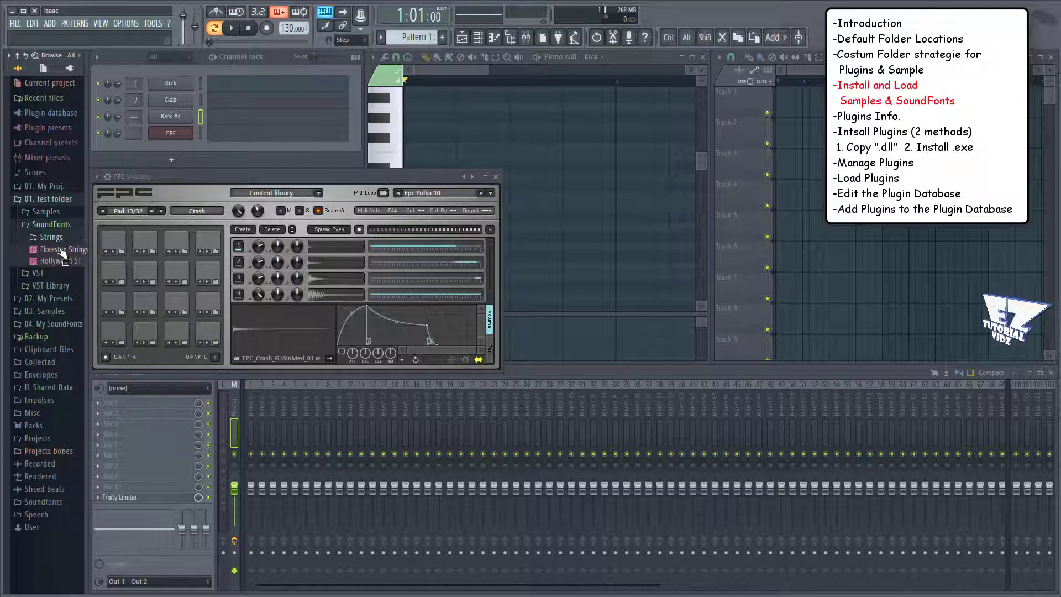
{"action": "left_click_drag", "start_coordinate": [60, 254], "coordinate": [164, 145]}
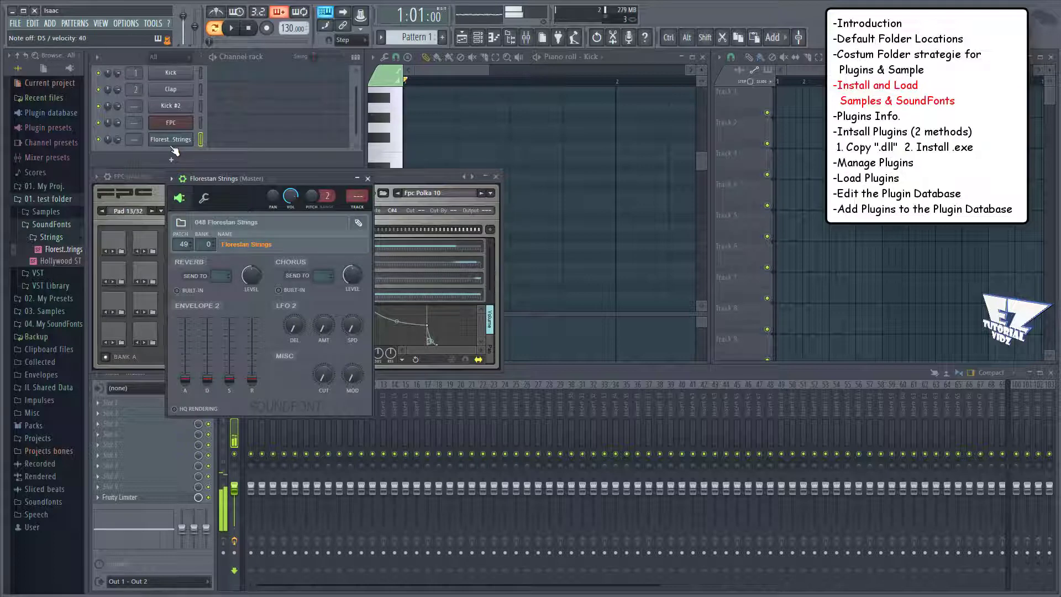
{"action": "left_click_drag", "start_coordinate": [60, 261], "coordinate": [170, 150]}
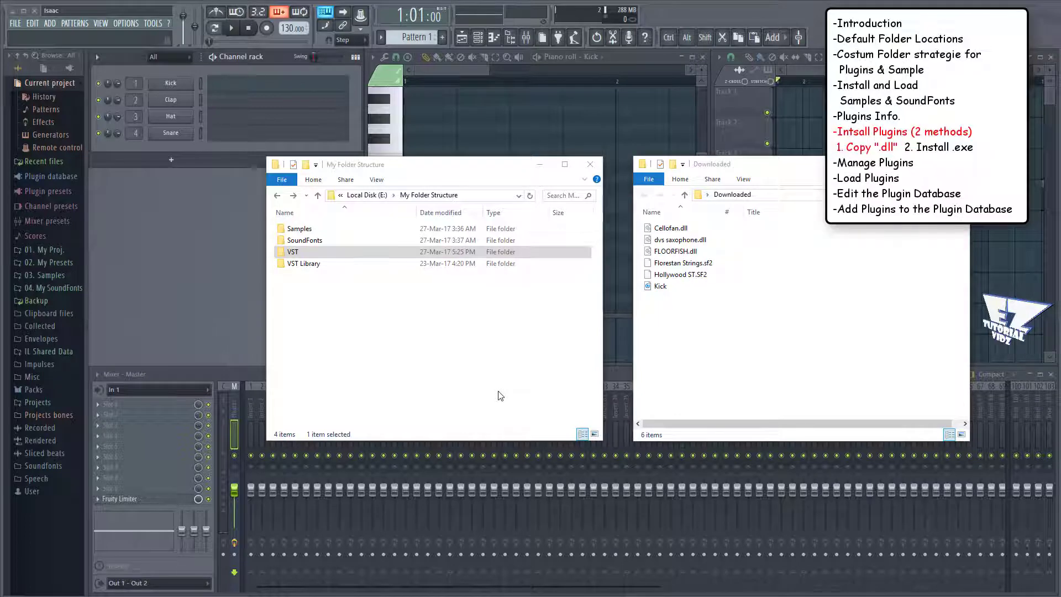
- Copy Cellofan.dll, dvs saxophone.dll and FLOORFISH.dll from the Downloaded folder into the VST folder of My Folder Structure
{"action": "double_click", "coordinate": [294, 252]}
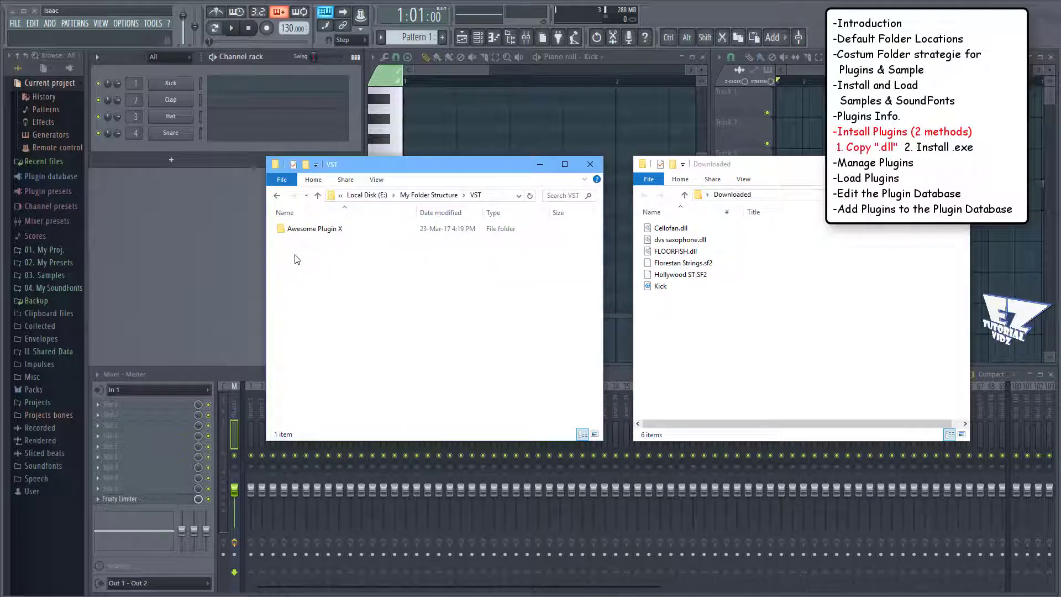
{"action": "left_click_drag", "start_coordinate": [754, 255], "coordinate": [671, 222]}
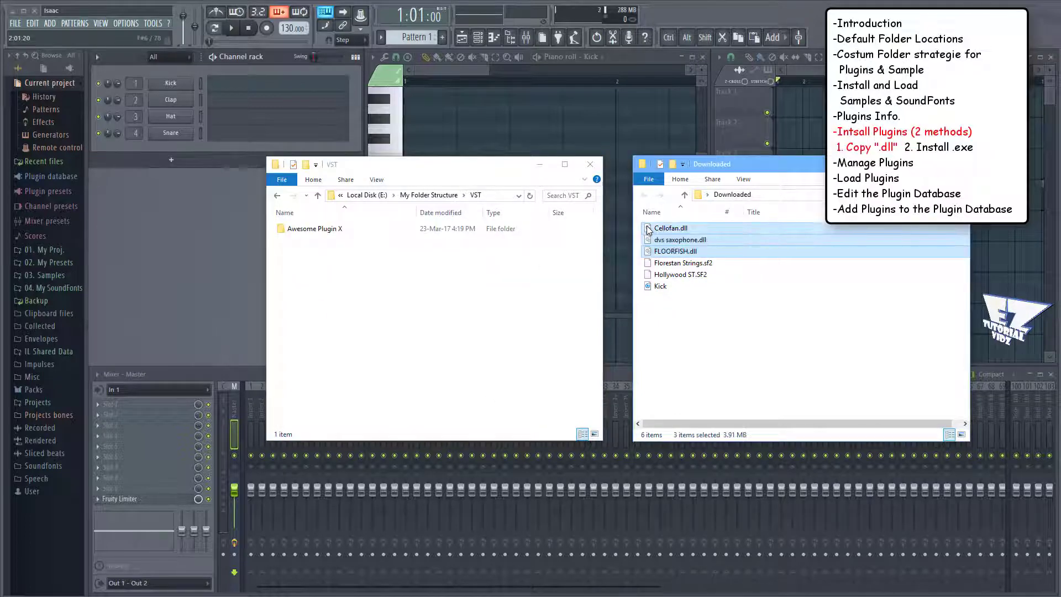
{"action": "left_click_drag", "start_coordinate": [527, 254], "coordinate": [364, 312]}
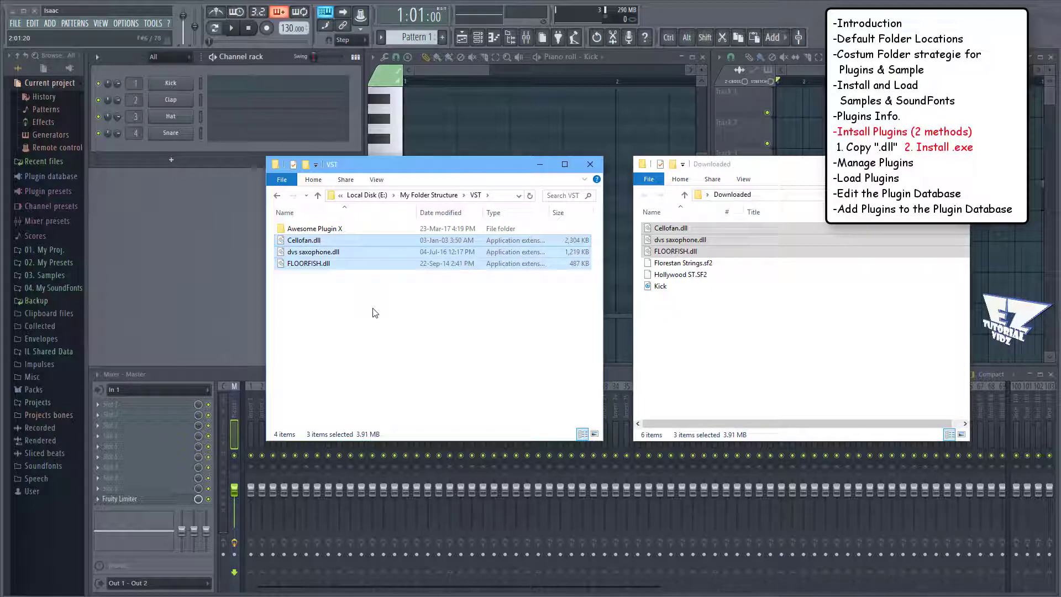
- View the contents of the VST folder's Awesome Plugin X subfolder and of the VST Library folder
{"action": "double_click", "coordinate": [293, 228]}
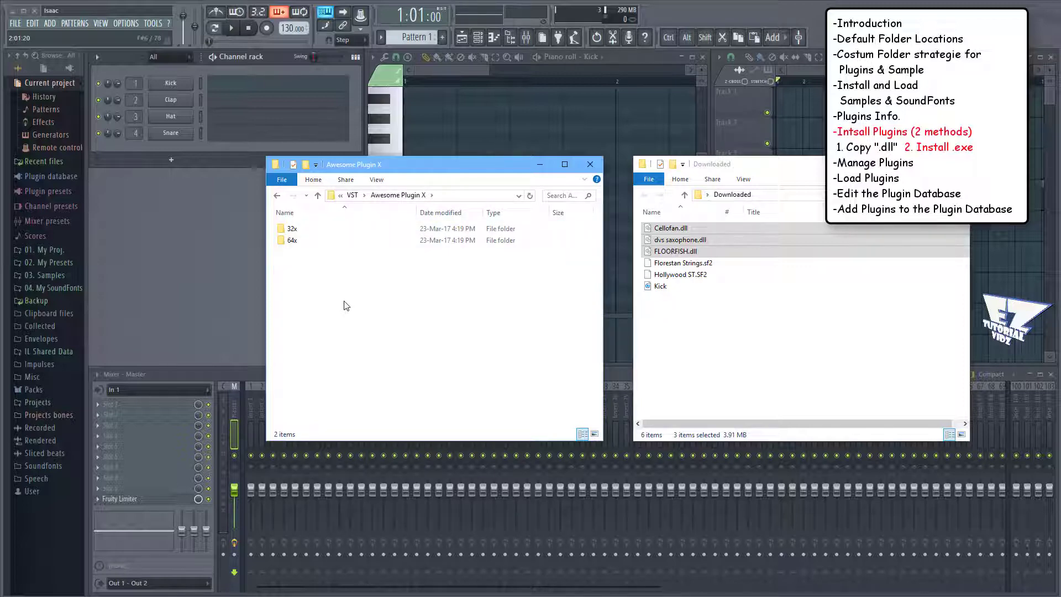
{"action": "left_click", "coordinate": [278, 196]}
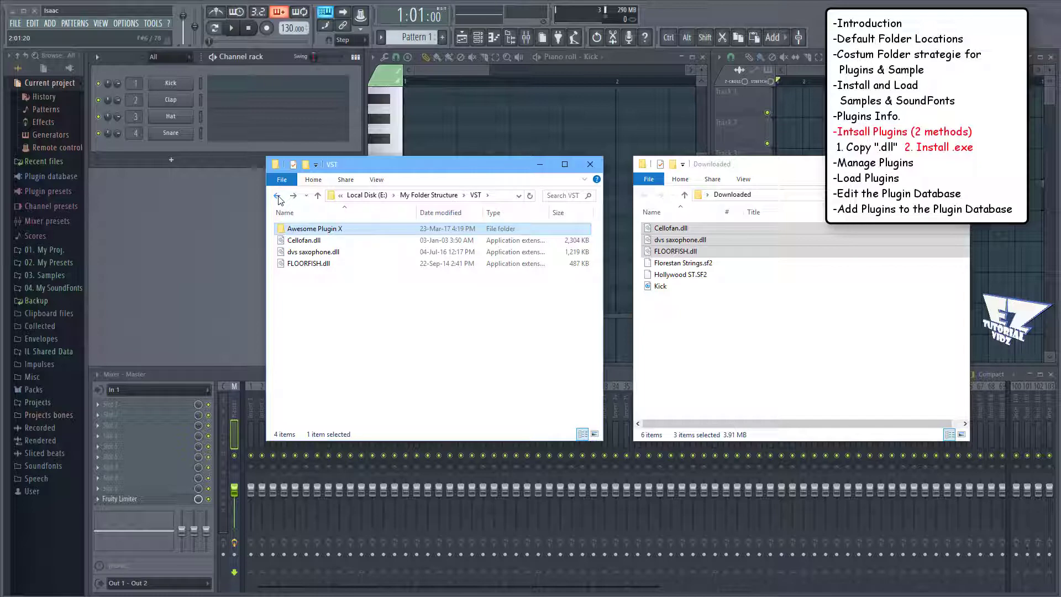
{"action": "left_click", "coordinate": [277, 197]}
{"action": "double_click", "coordinate": [302, 264]}
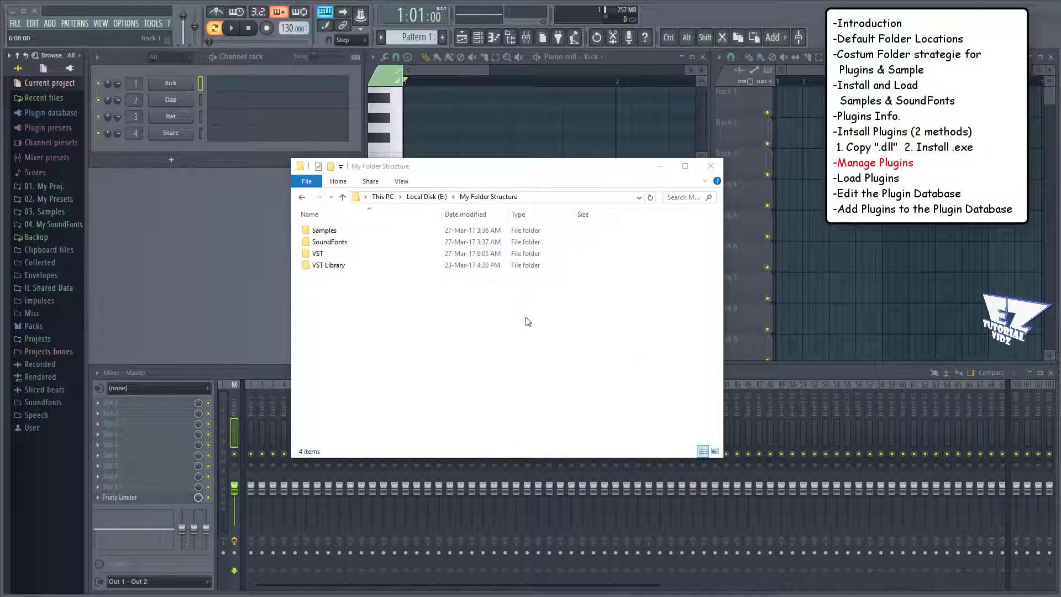
- Add the E:\My Folder Structure folder to the Plugin Manager's plugin search paths
{"action": "left_click", "coordinate": [537, 198]}
{"action": "right_click", "coordinate": [536, 198]}
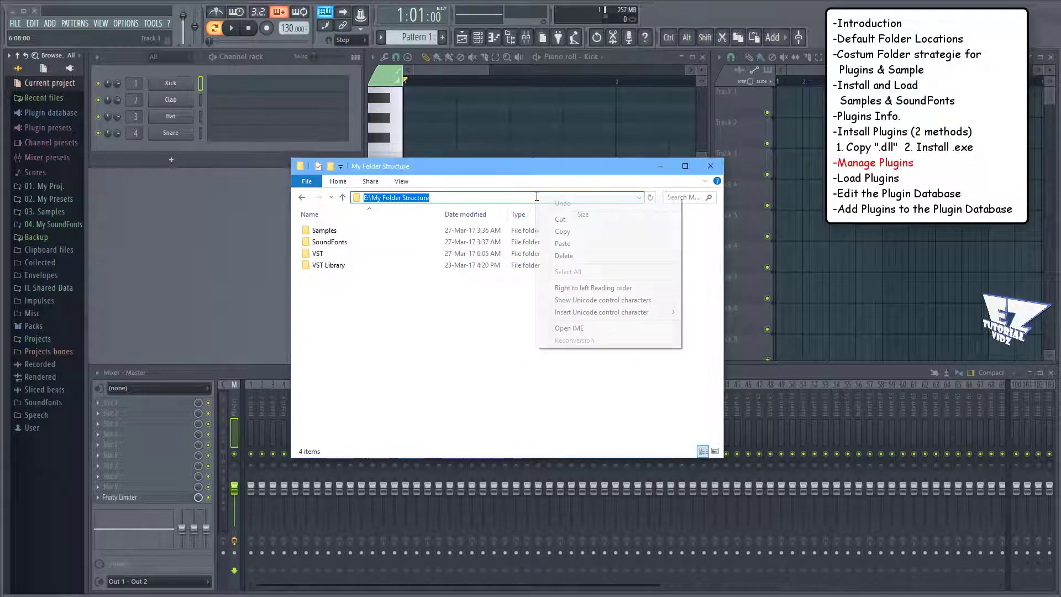
{"action": "left_click", "coordinate": [562, 231]}
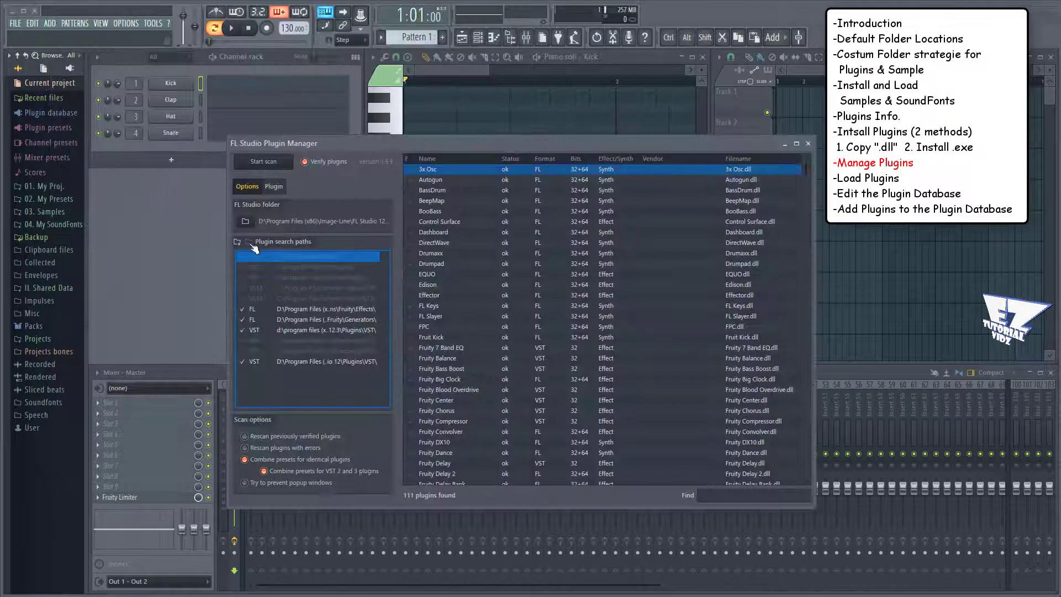
{"action": "left_click", "coordinate": [238, 242]}
{"action": "right_click", "coordinate": [672, 369]}
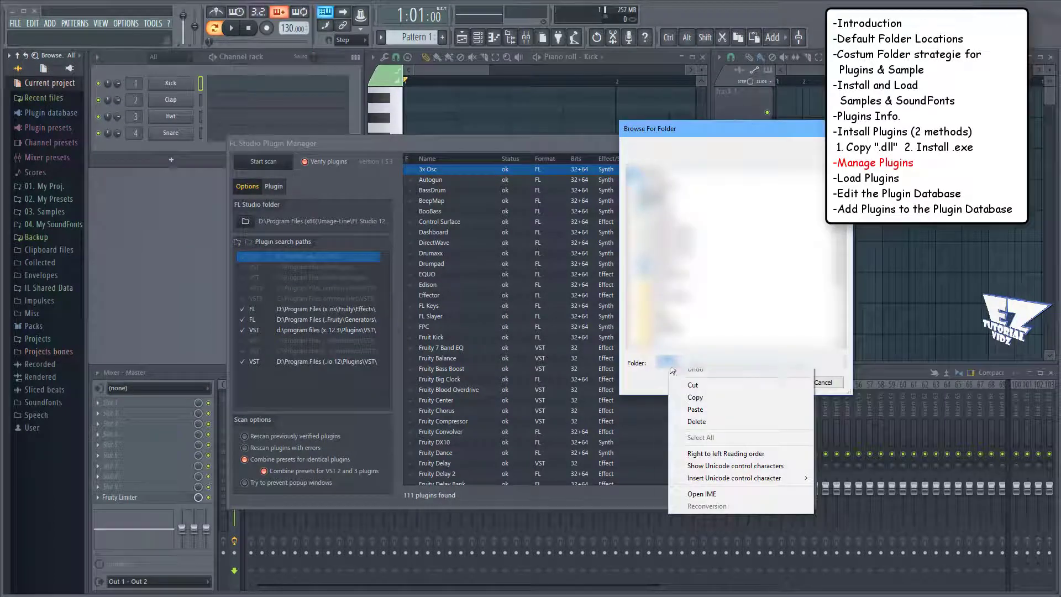
{"action": "left_click", "coordinate": [694, 409]}
{"action": "left_click", "coordinate": [779, 382]}
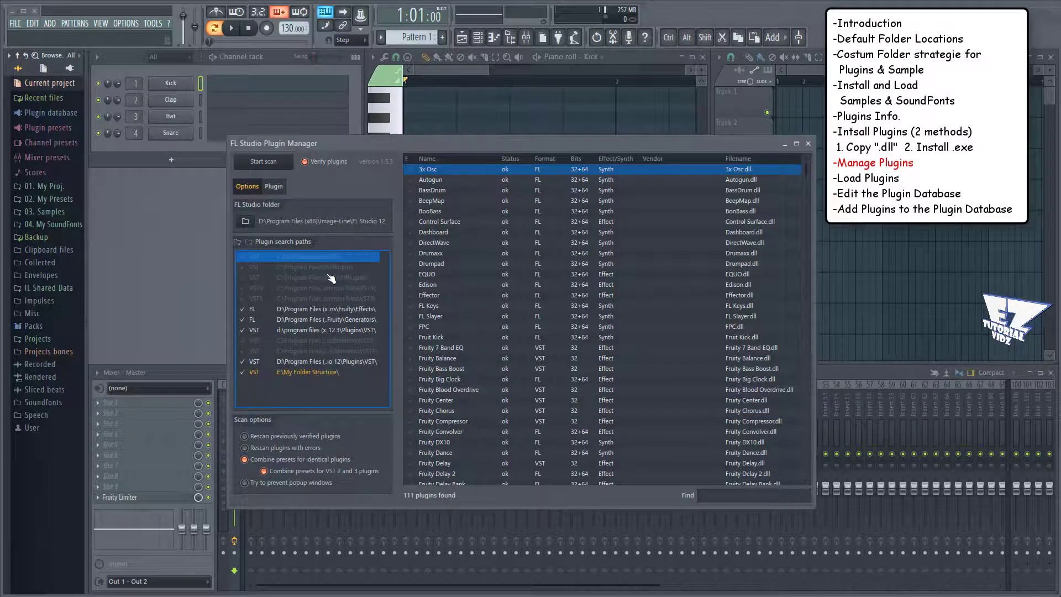
- Scan for plugins with Verify plugins enabled and show the plugin details of dvs saxophone
{"action": "left_click", "coordinate": [262, 162]}
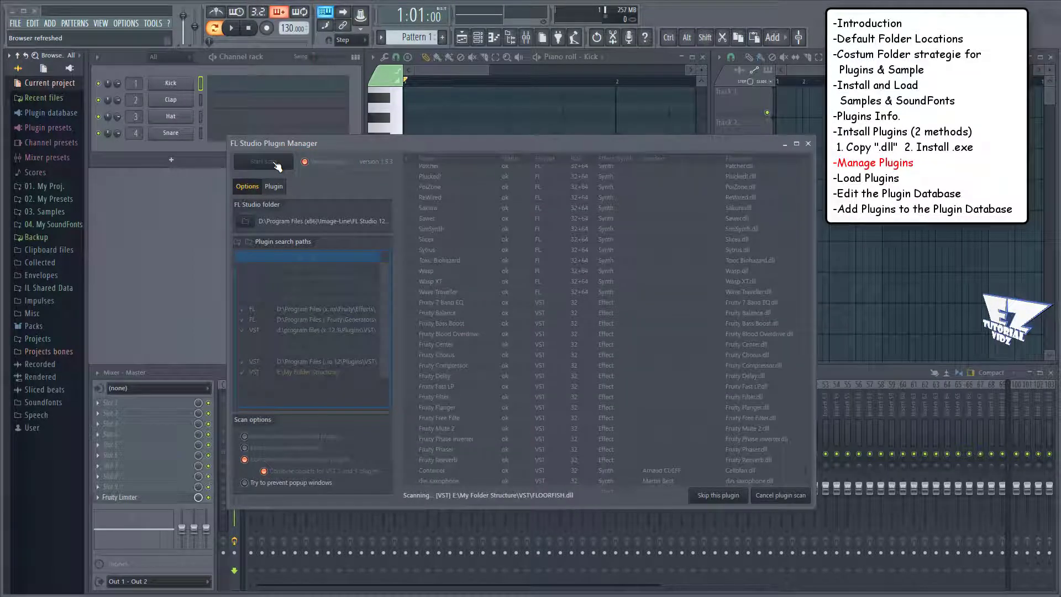
{"action": "scroll", "coordinate": [464, 332], "scroll_direction": "down", "scroll_amount": 20}
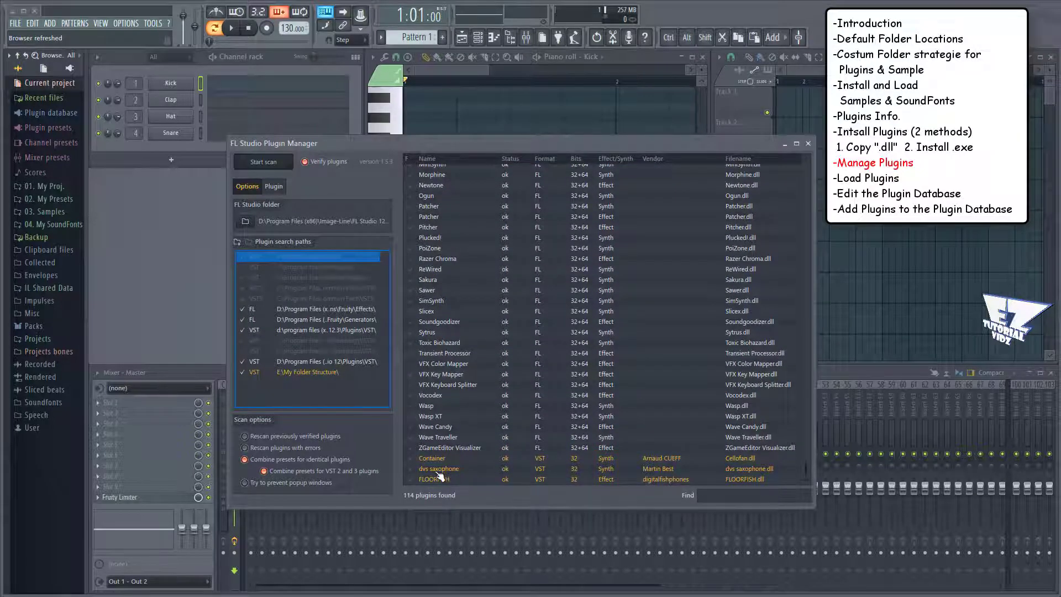
{"action": "left_click", "coordinate": [438, 471]}
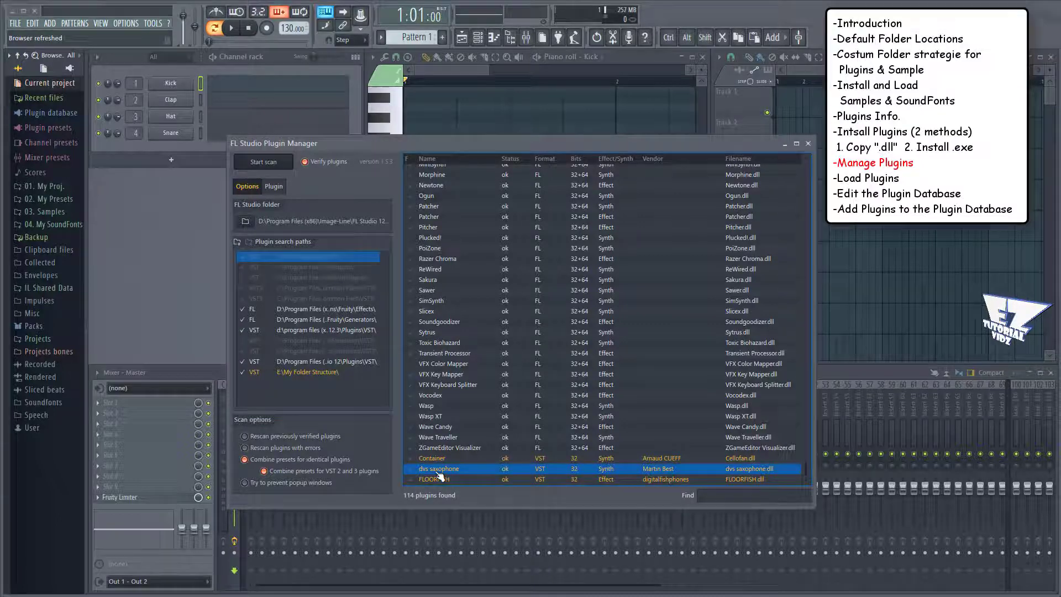
{"action": "left_click", "coordinate": [274, 187]}
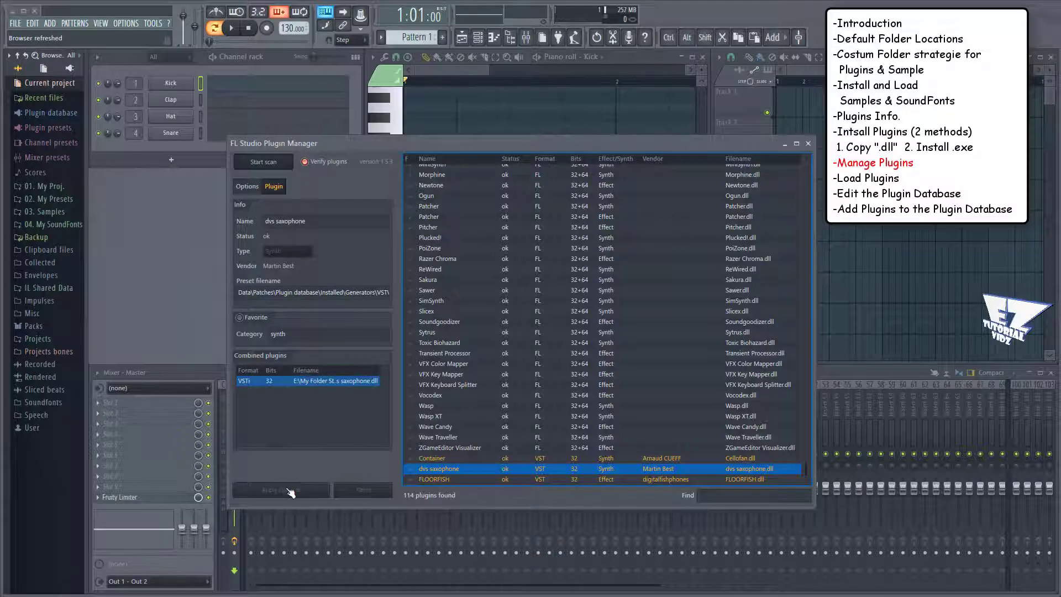
- View the full list of generator plugins offered for a new channel and go from there to plugin management
{"action": "left_click", "coordinate": [171, 161]}
{"action": "left_click", "coordinate": [172, 159]}
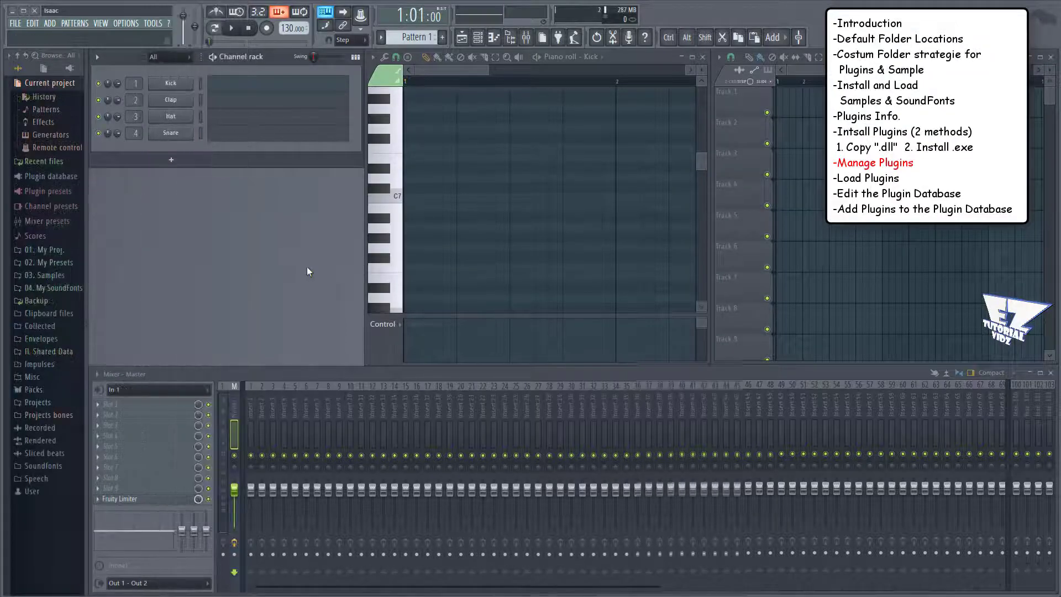
{"action": "left_click", "coordinate": [171, 160]}
{"action": "left_click", "coordinate": [194, 103]}
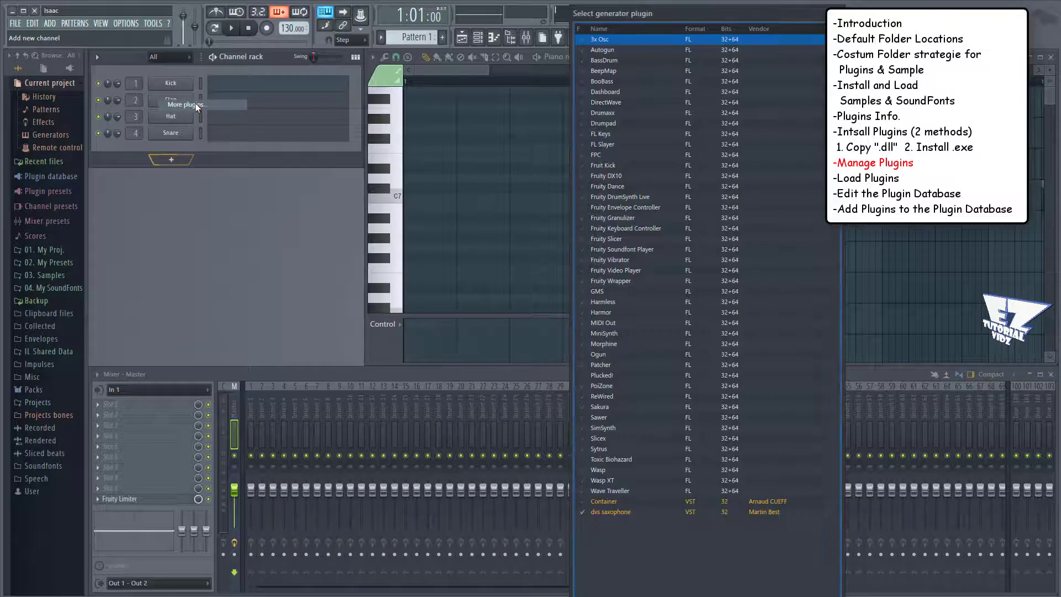
{"action": "left_click_drag", "start_coordinate": [673, 13], "coordinate": [565, 108]}
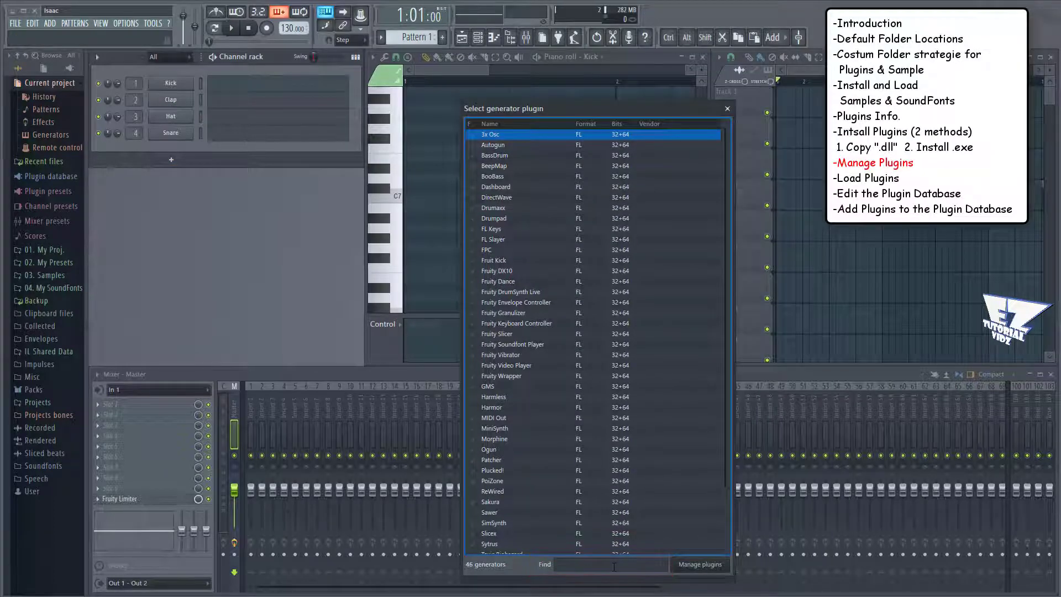
{"action": "left_click", "coordinate": [697, 564]}
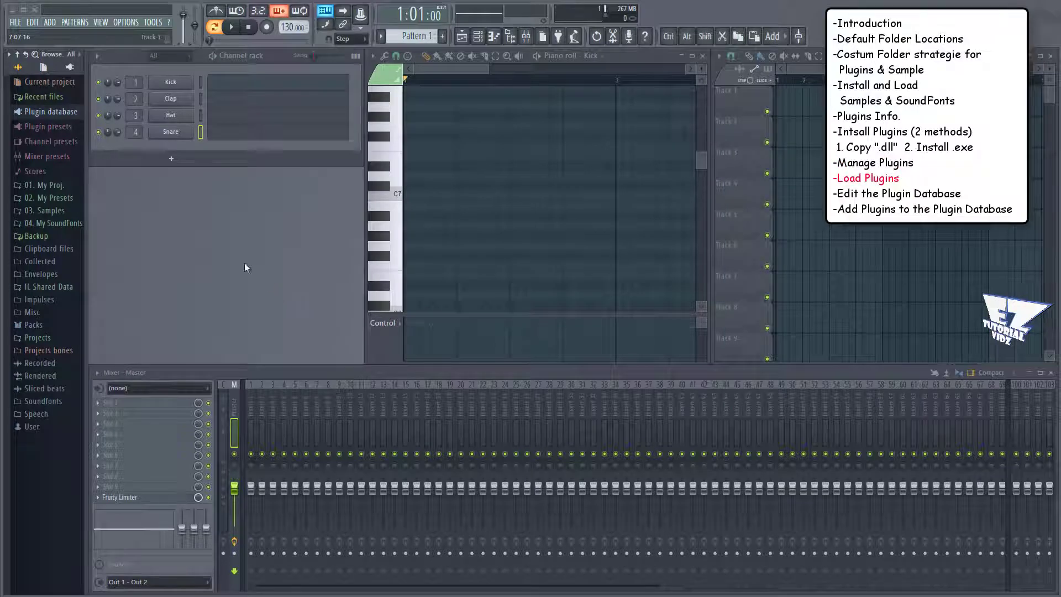
- View the list of addable plugins and the plugin database's installed VST generators, trying to bring dvs saxophone into the channel rack
{"action": "left_click", "coordinate": [50, 22]}
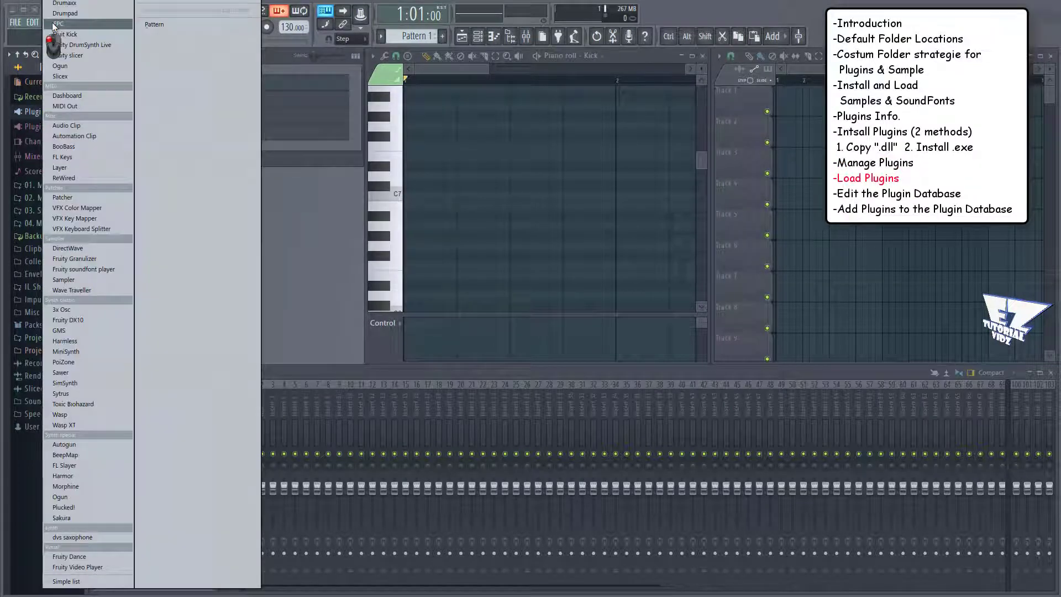
{"action": "left_click", "coordinate": [301, 222]}
{"action": "left_click", "coordinate": [51, 112]}
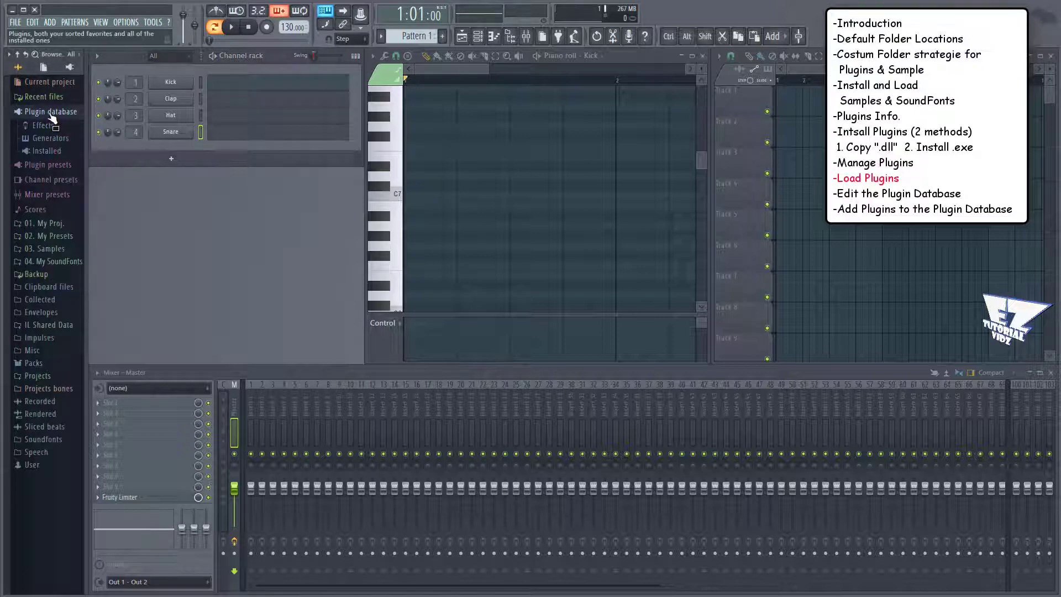
{"action": "left_click", "coordinate": [47, 151]}
{"action": "left_click", "coordinate": [56, 176]}
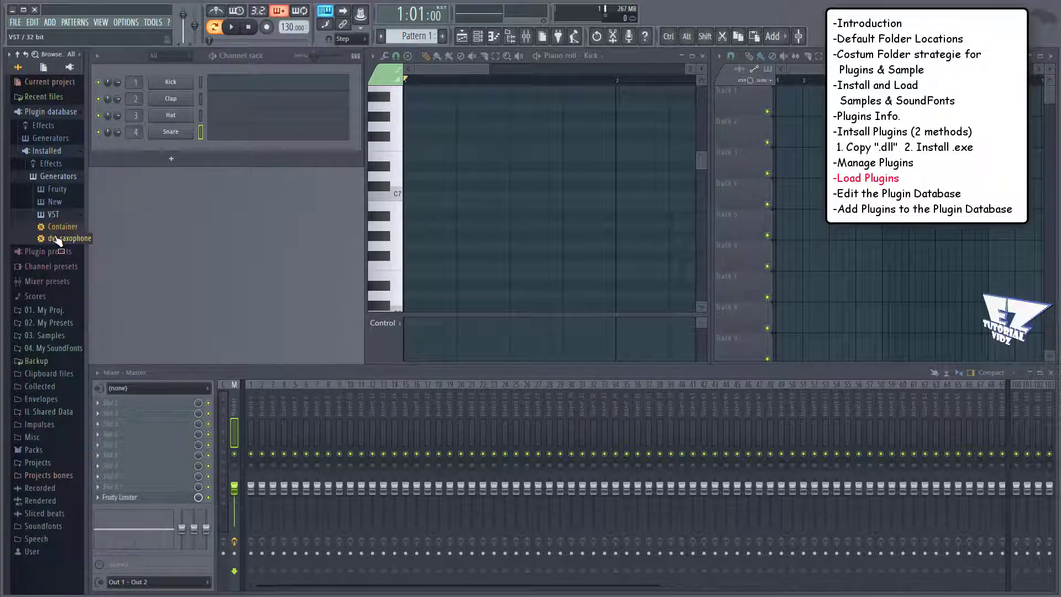
{"action": "left_click_drag", "start_coordinate": [62, 238], "coordinate": [169, 147]}
{"action": "key", "text": "Escape"}
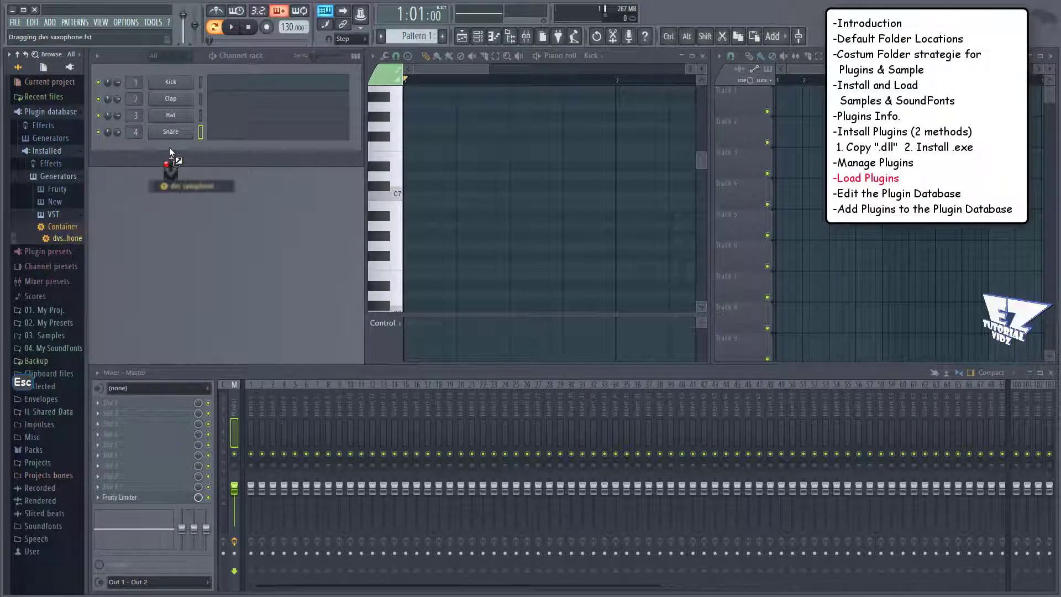
- Examine the channel rack's options for adding a plugin, including the Snare channel's Insert and Replace commands and the new-channel list
{"action": "left_click", "coordinate": [97, 56]}
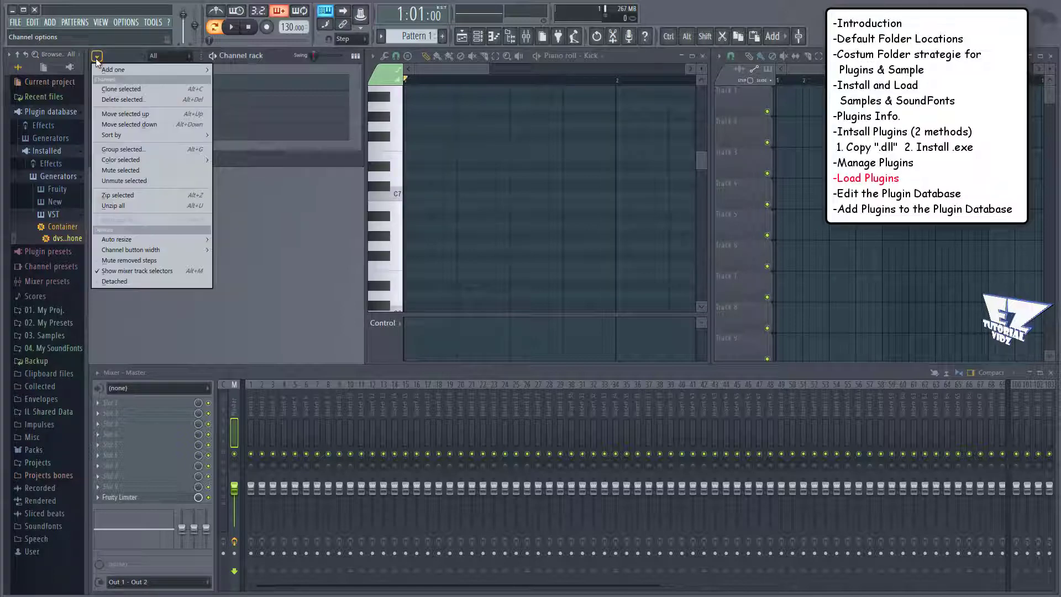
{"action": "mouse_move", "coordinate": [123, 75]}
{"action": "left_click", "coordinate": [353, 237]}
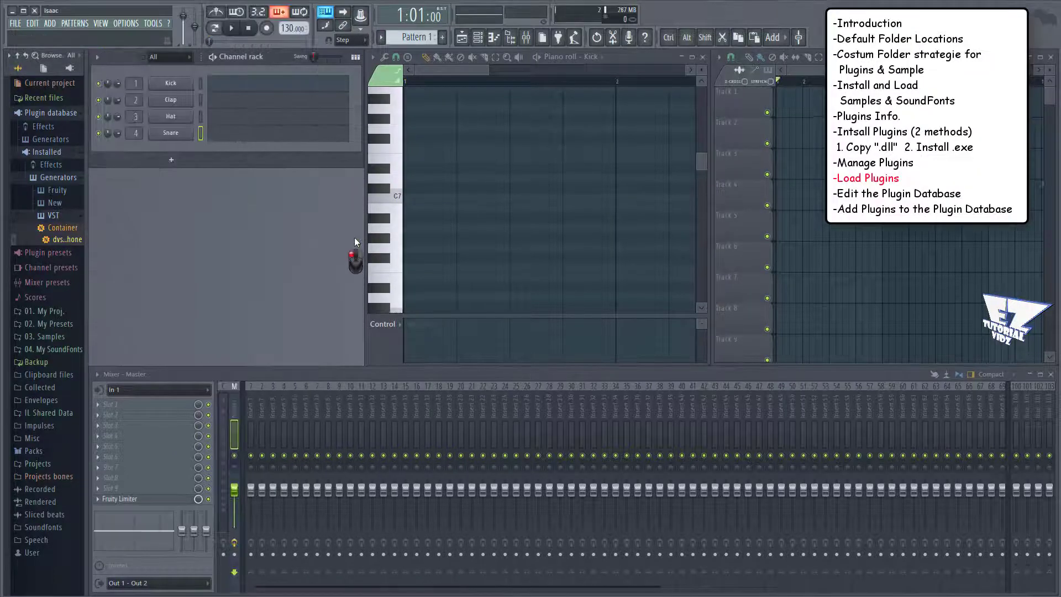
{"action": "right_click", "coordinate": [176, 134]}
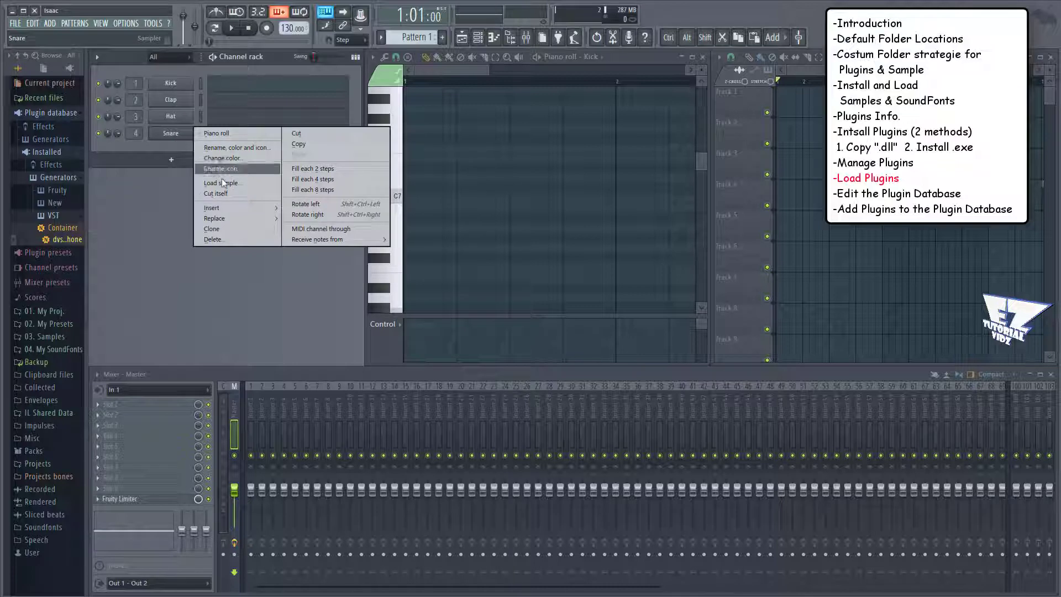
{"action": "left_click", "coordinate": [347, 226]}
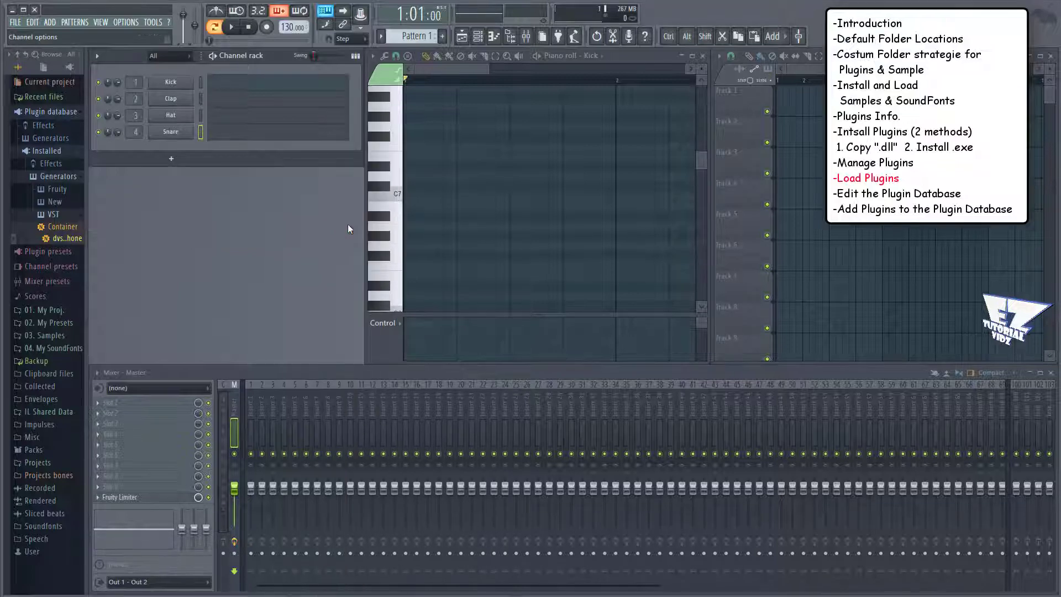
{"action": "left_click", "coordinate": [171, 160]}
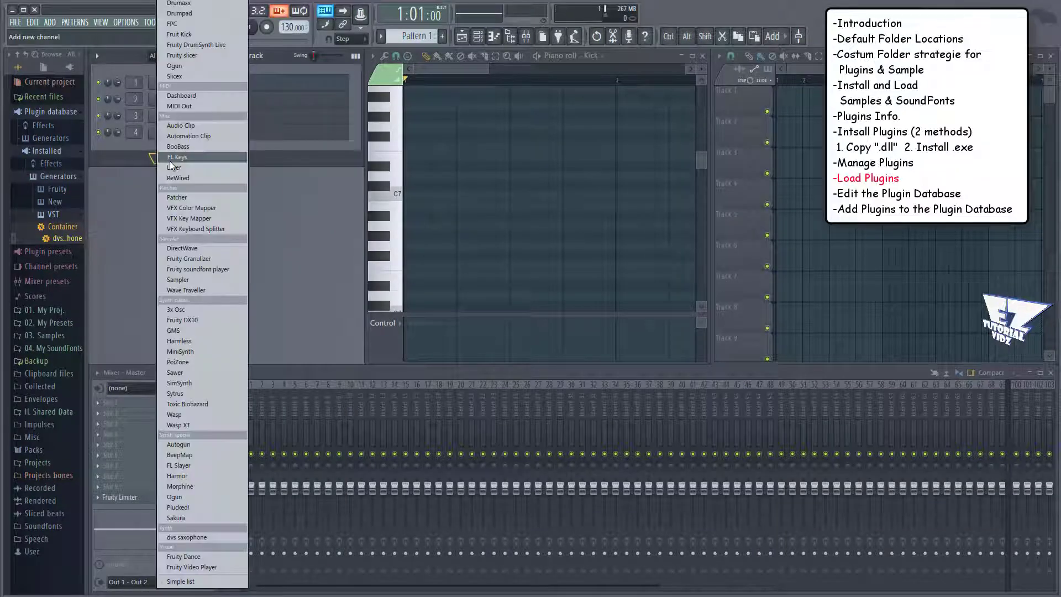
{"action": "left_click", "coordinate": [303, 247]}
- View the effect plugins available for slot 1 of the Master mixer track
{"action": "left_click", "coordinate": [140, 403]}
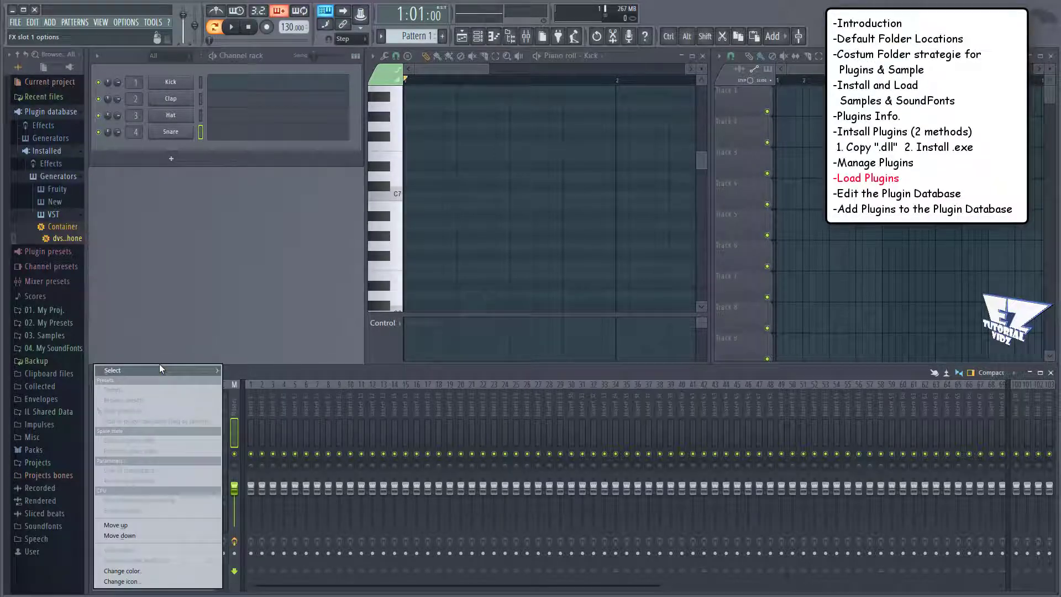
{"action": "mouse_move", "coordinate": [159, 366]}
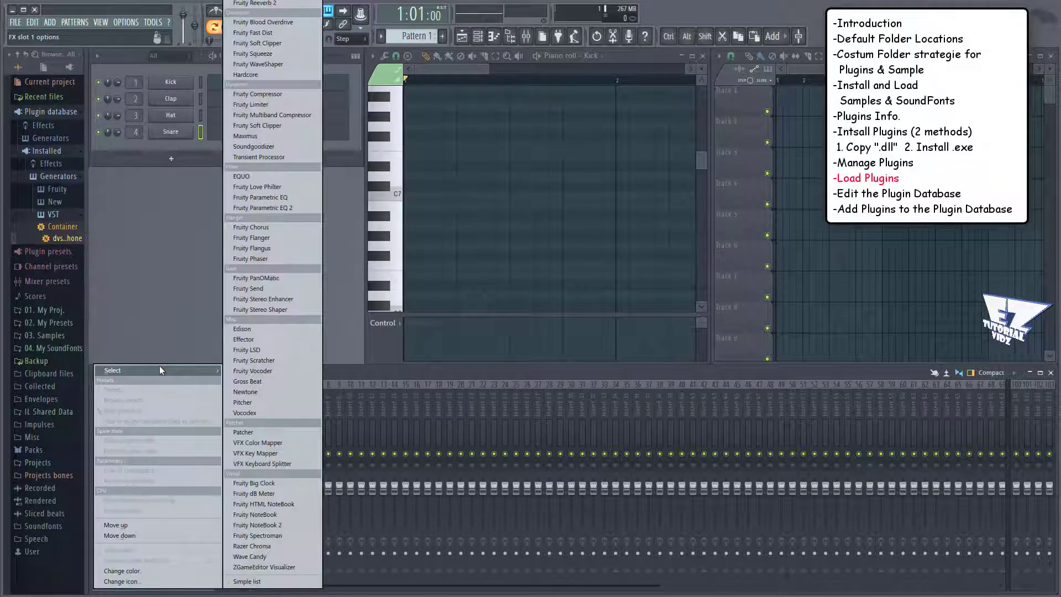
{"action": "left_click", "coordinate": [166, 281]}
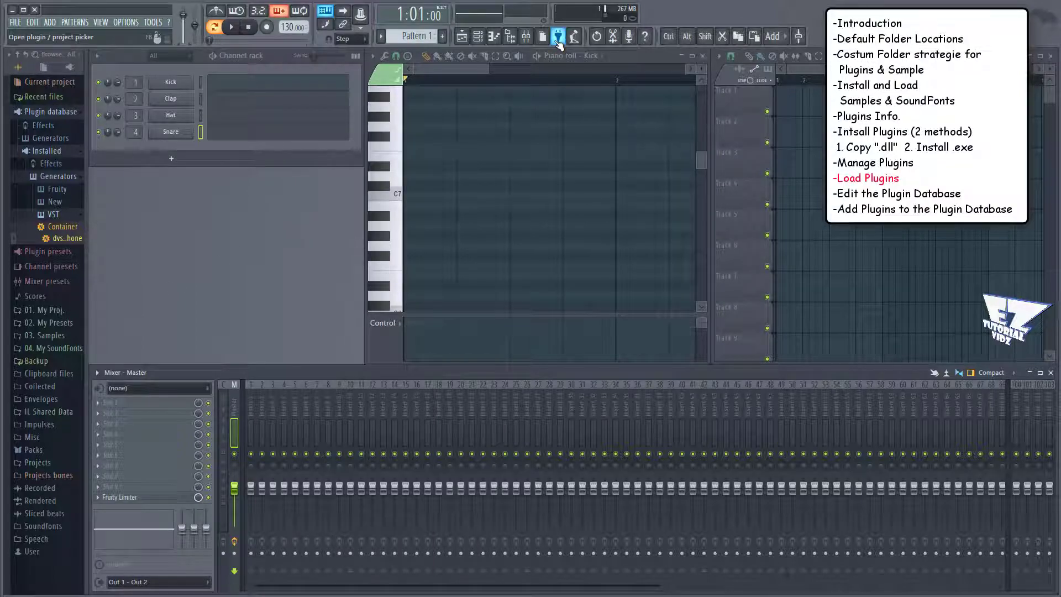
- Look through the generators and effects in the plugin picker and close it again
{"action": "left_click", "coordinate": [558, 42]}
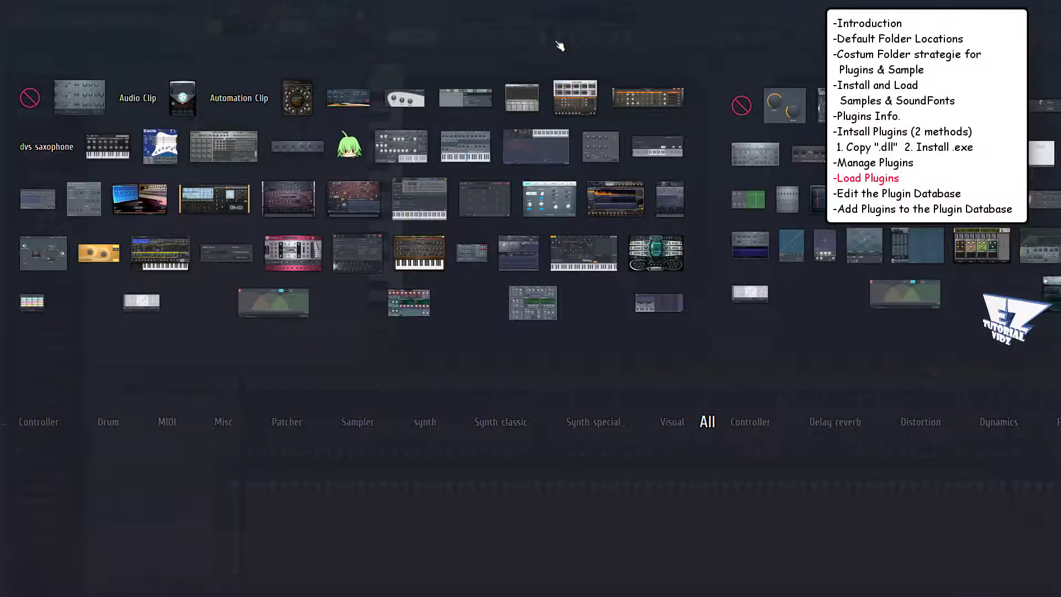
{"action": "key", "text": "Escape"}
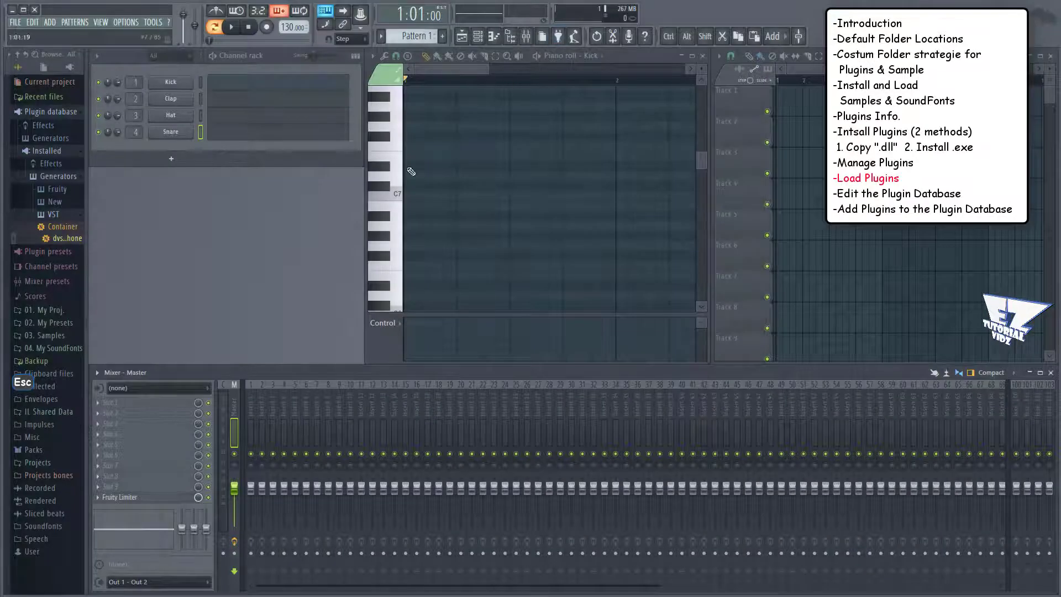
{"action": "key", "text": "F8"}
{"action": "left_click_drag", "start_coordinate": [386, 207], "coordinate": [238, 303]}
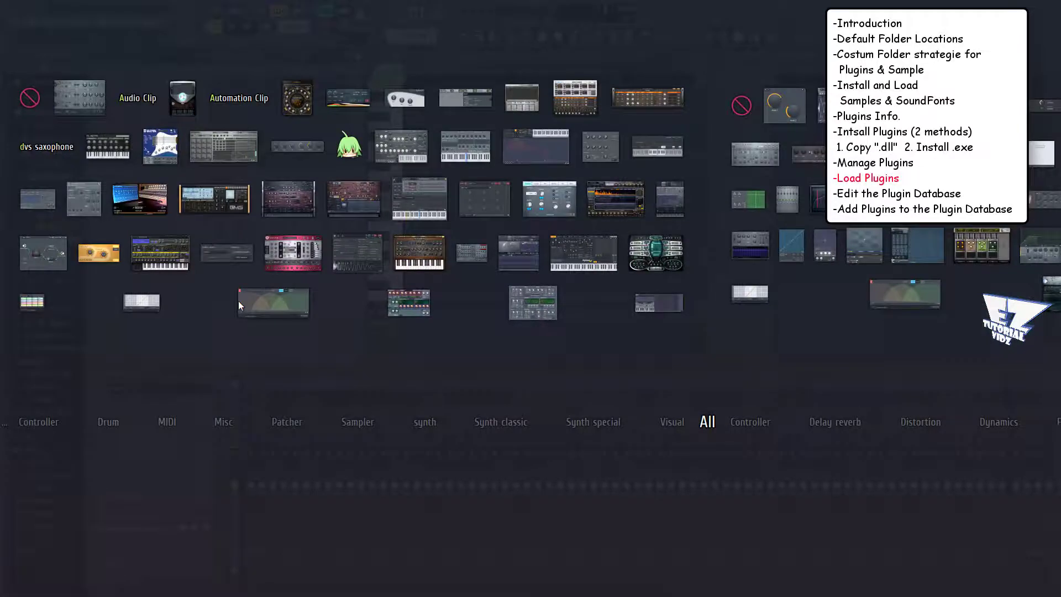
{"action": "key", "text": "Escape"}
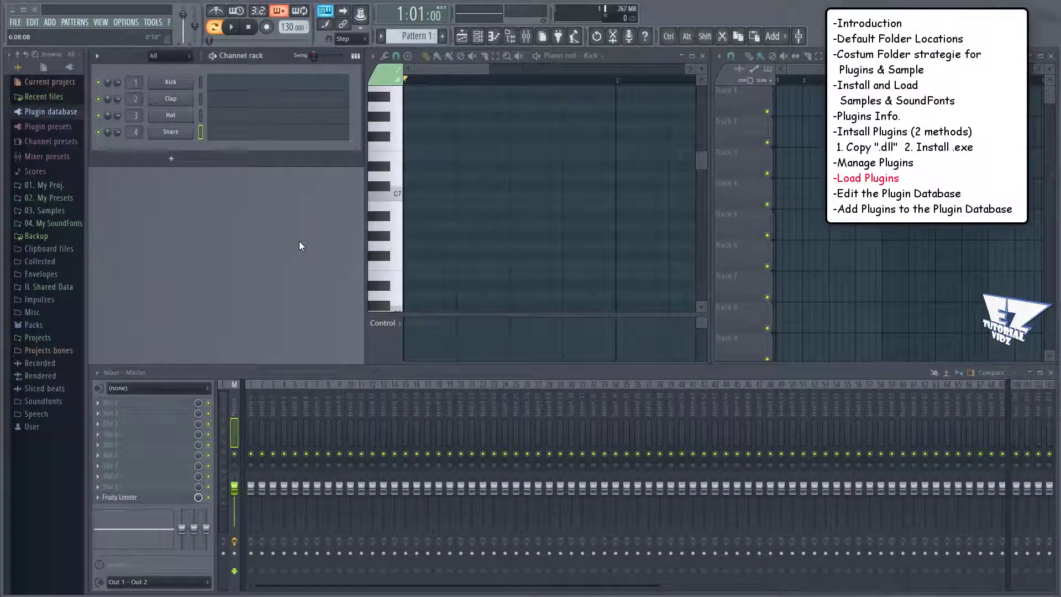
- Switch the new-channel plugin list to the Simple list view and back to the view grouped by category
{"action": "left_click", "coordinate": [170, 159]}
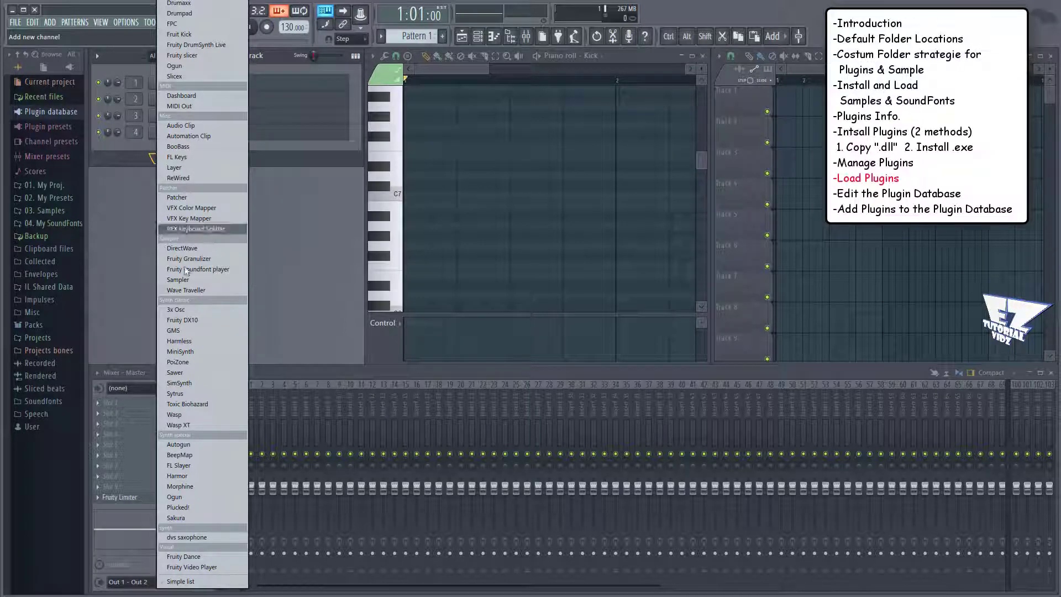
{"action": "left_click", "coordinate": [166, 584]}
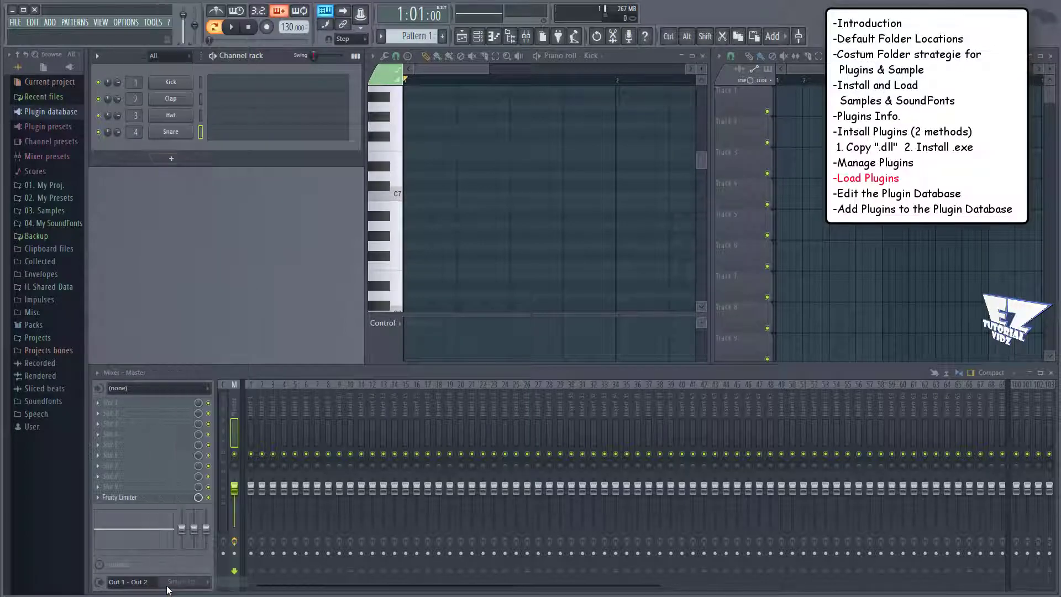
{"action": "left_click", "coordinate": [169, 158]}
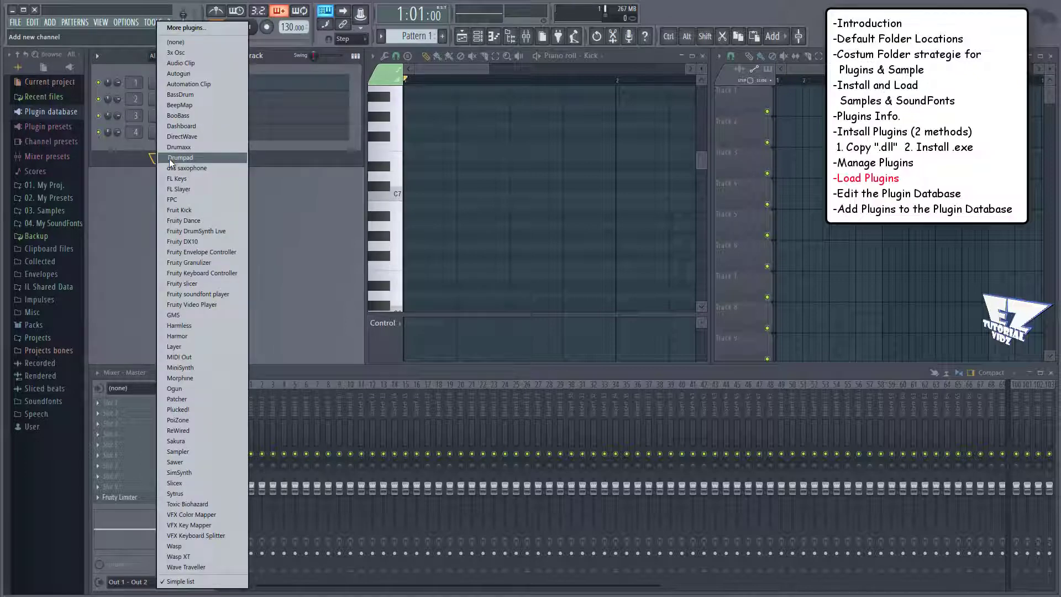
{"action": "left_click", "coordinate": [207, 581]}
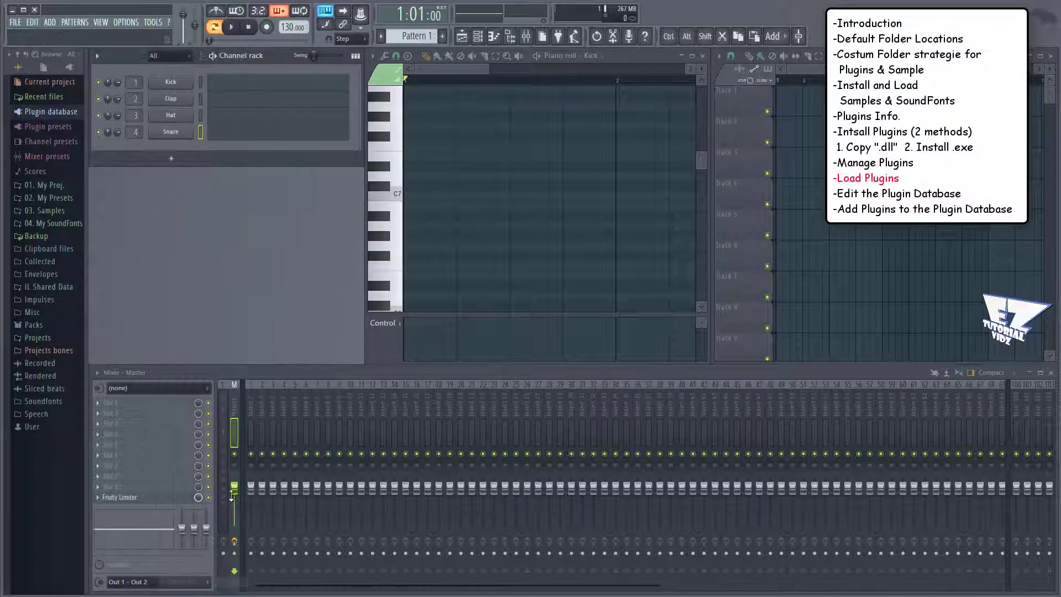
{"action": "left_click", "coordinate": [167, 158]}
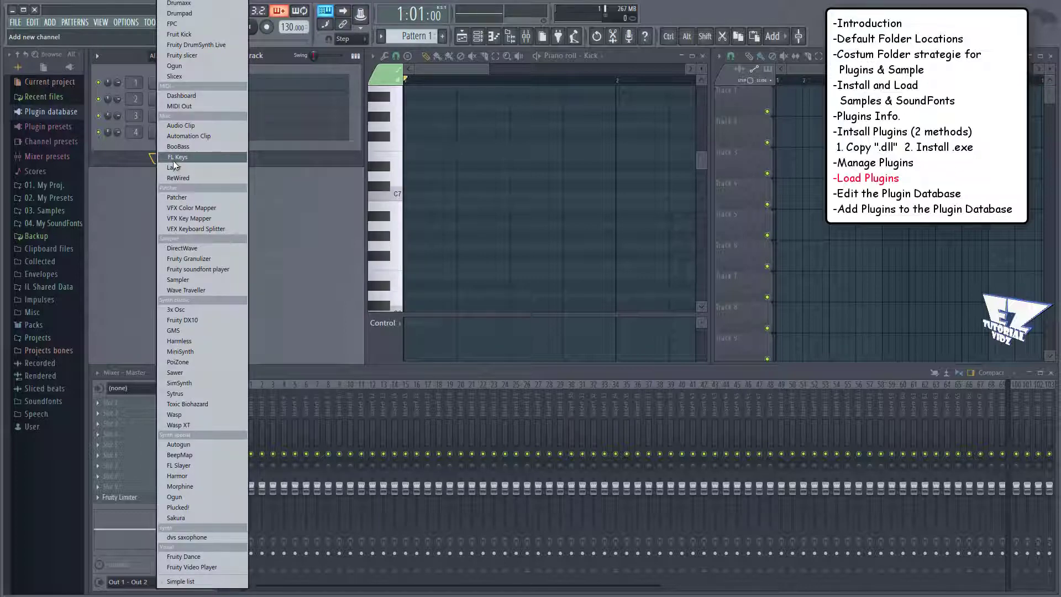
{"action": "left_click", "coordinate": [288, 181]}
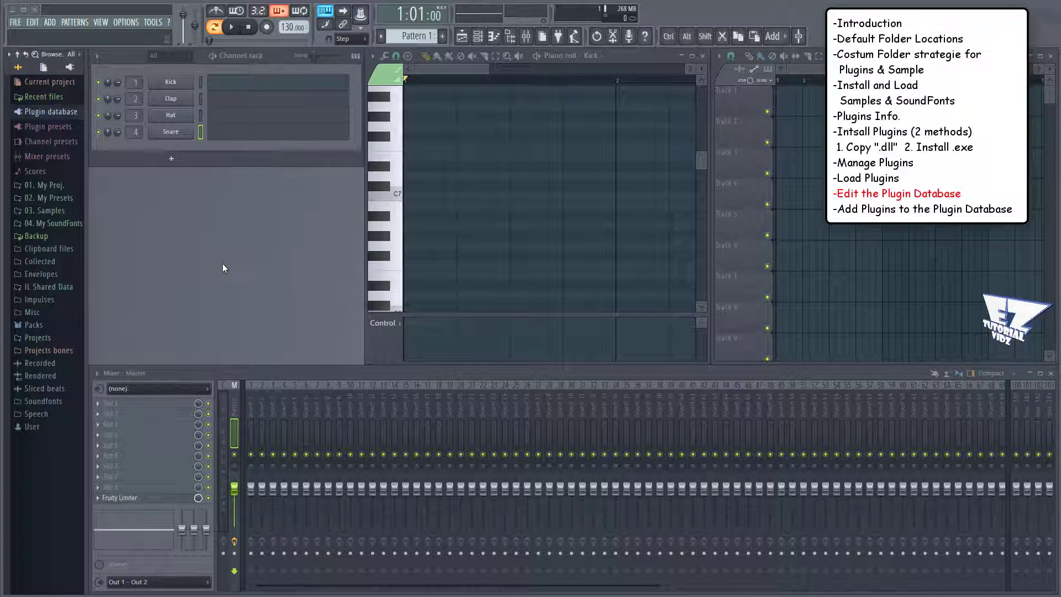
- Open the plugin database's Generators folder in File Explorer and create a new folder named My in it
{"action": "left_click", "coordinate": [71, 67]}
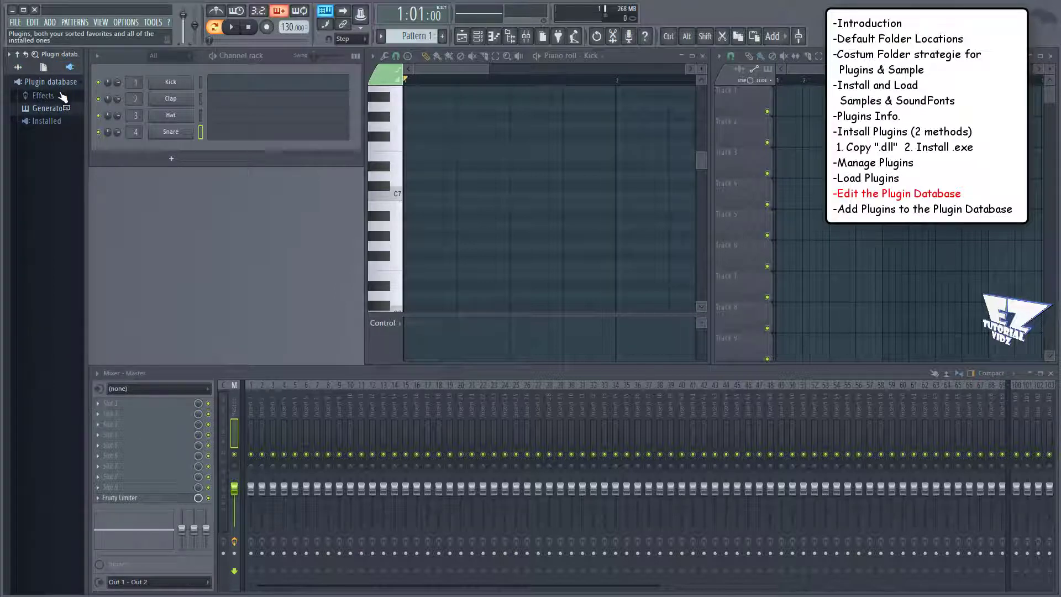
{"action": "right_click", "coordinate": [48, 107]}
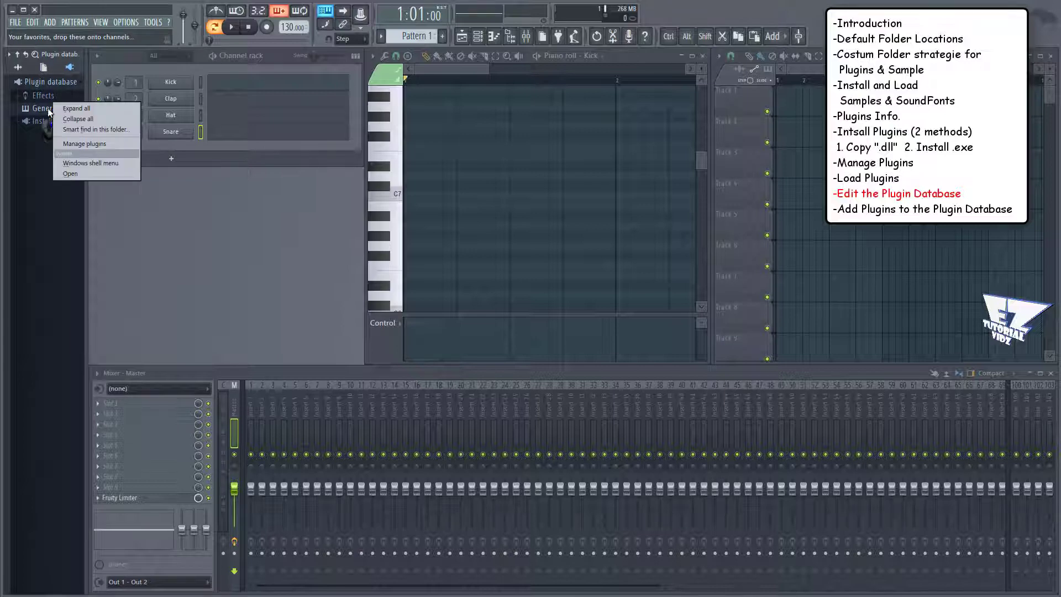
{"action": "left_click", "coordinate": [91, 176]}
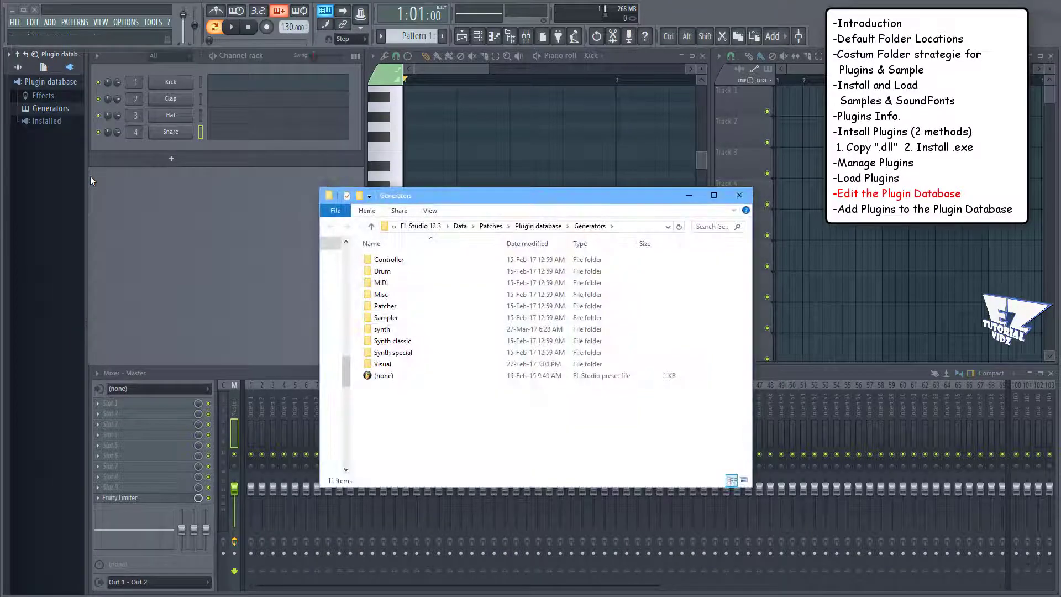
{"action": "right_click", "coordinate": [415, 430]}
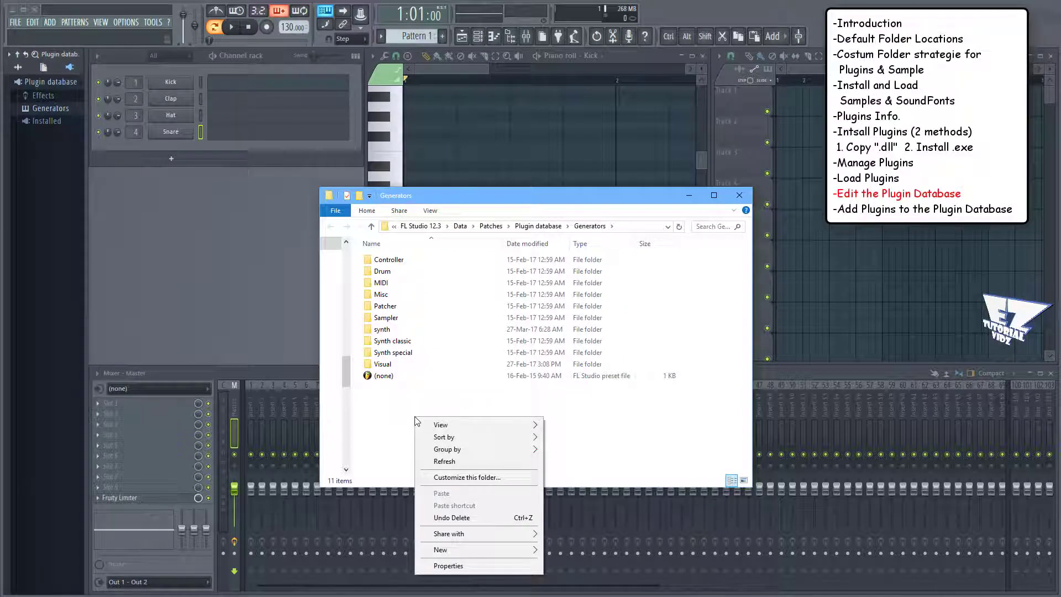
{"action": "mouse_move", "coordinate": [469, 546]}
{"action": "left_click", "coordinate": [588, 369]}
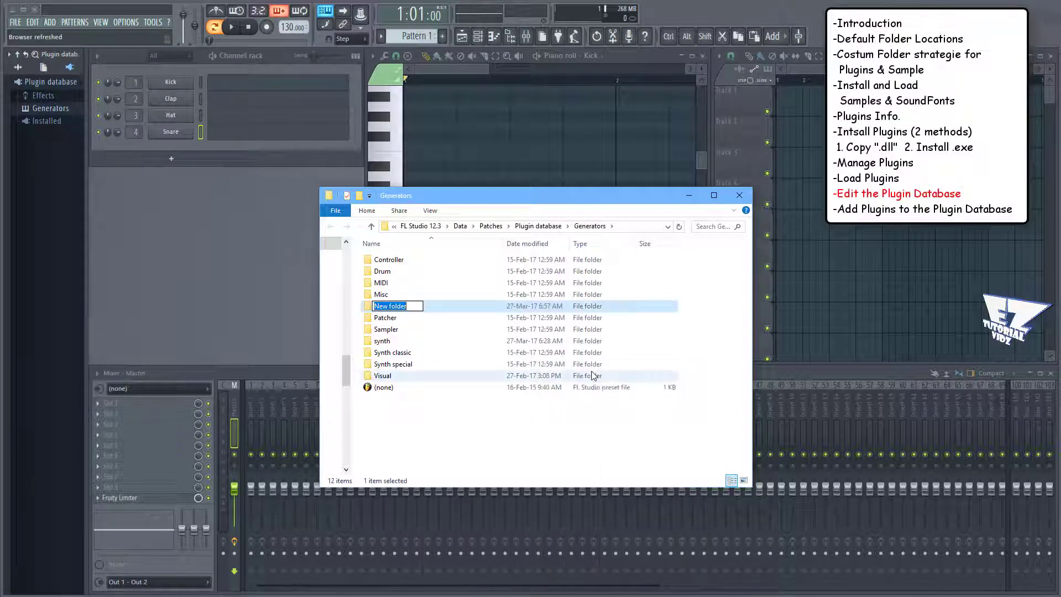
{"action": "type", "text": "My"}
{"action": "key", "text": "Return"}
- Create the subfolders 01. Brass and 02. Strings inside the My folder and return to the Generators folder
{"action": "key", "text": "Return"}
{"action": "right_click", "coordinate": [379, 303]}
{"action": "mouse_move", "coordinate": [403, 438]}
{"action": "left_click", "coordinate": [533, 438]}
{"action": "type", "text": "01. Brass"}
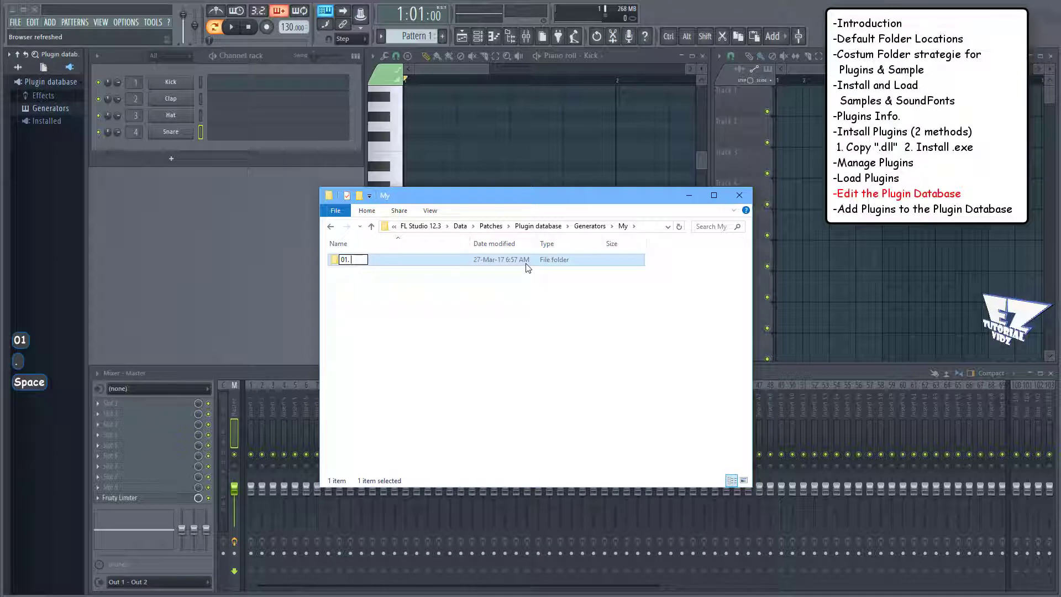
{"action": "right_click", "coordinate": [504, 301]}
{"action": "mouse_move", "coordinate": [527, 432]}
{"action": "left_click", "coordinate": [604, 425]}
{"action": "type", "text": "02. Strings"}
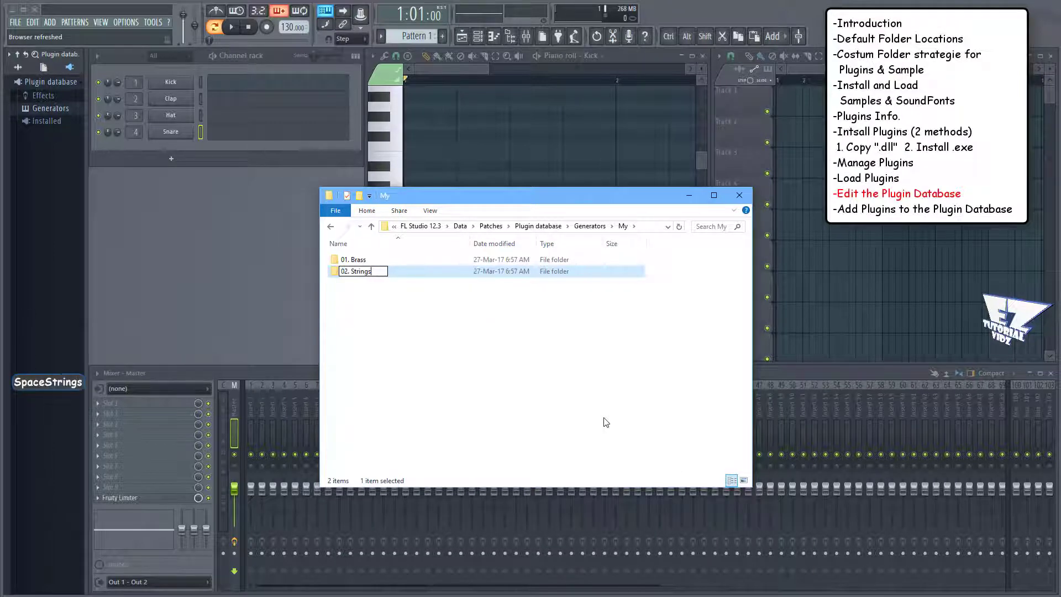
{"action": "key", "text": "Return"}
{"action": "left_click", "coordinate": [588, 226]}
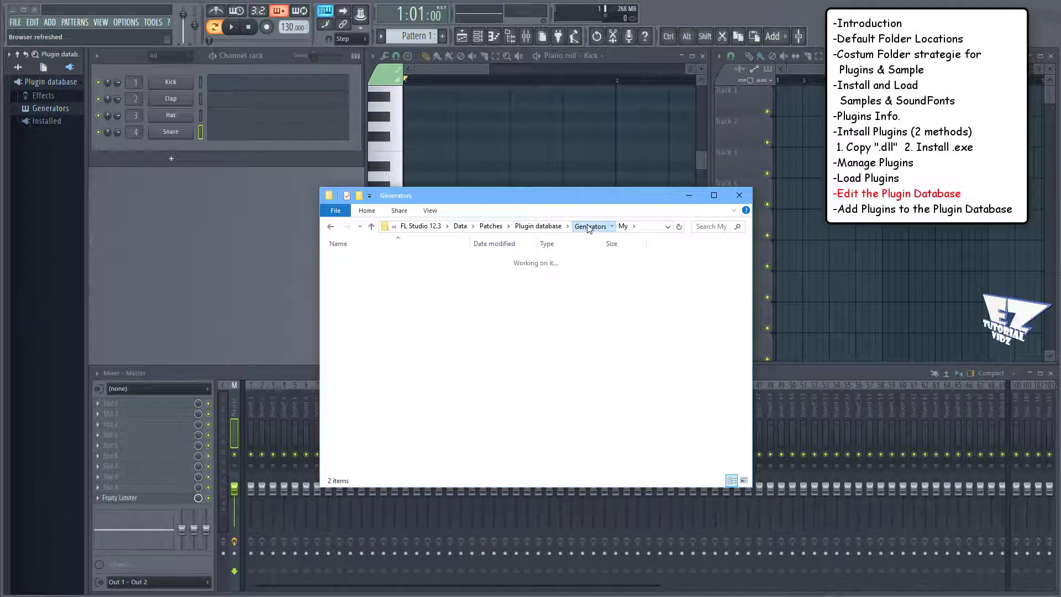
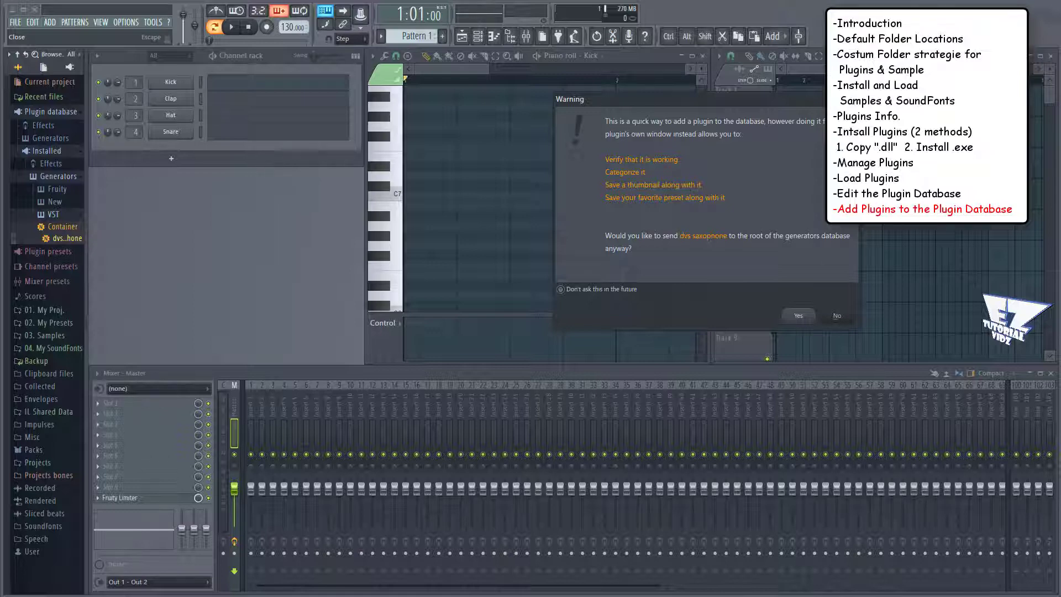
- Dismiss the warning about sending dvs saxophone to the generators root and load the plugin into a new channel instead
{"action": "left_click", "coordinate": [852, 99]}
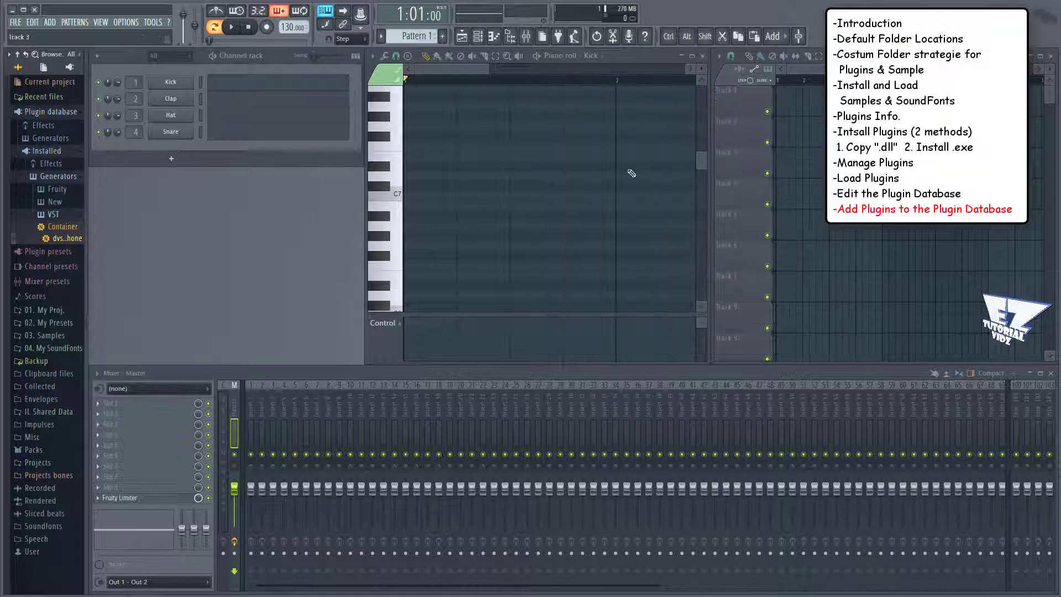
{"action": "left_click_drag", "start_coordinate": [68, 237], "coordinate": [173, 144]}
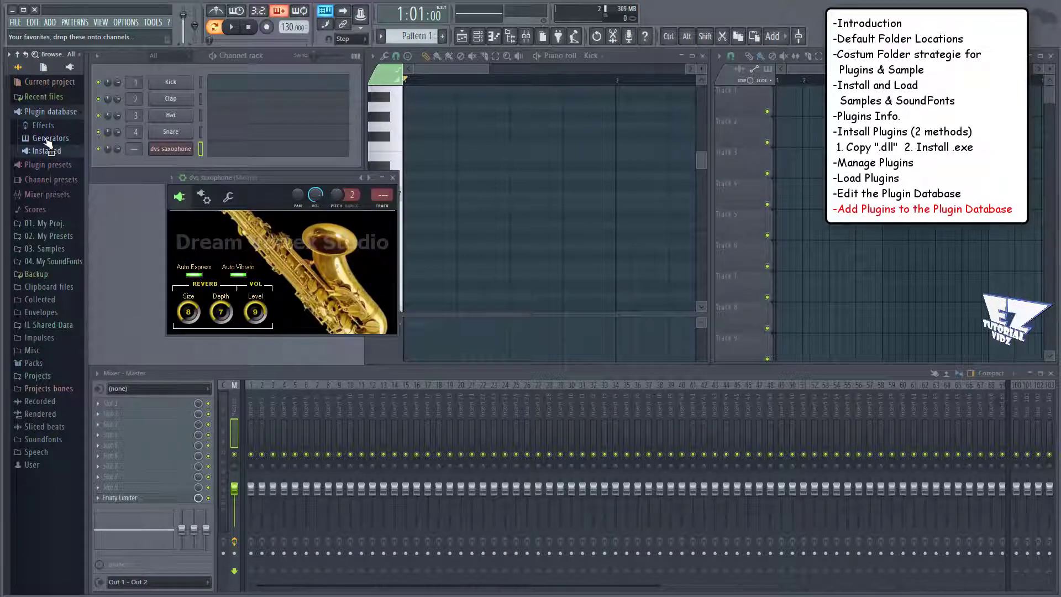
- Add dvs saxophone to the plugin database under Generators > My > 01. Brass and expand that category
{"action": "left_click", "coordinate": [49, 139]}
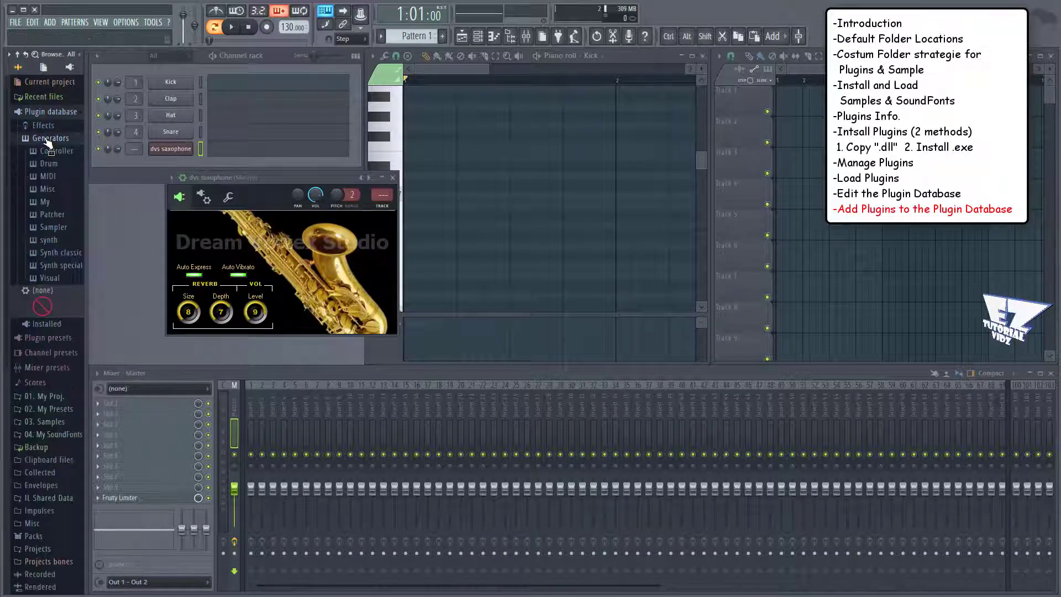
{"action": "left_click", "coordinate": [47, 201]}
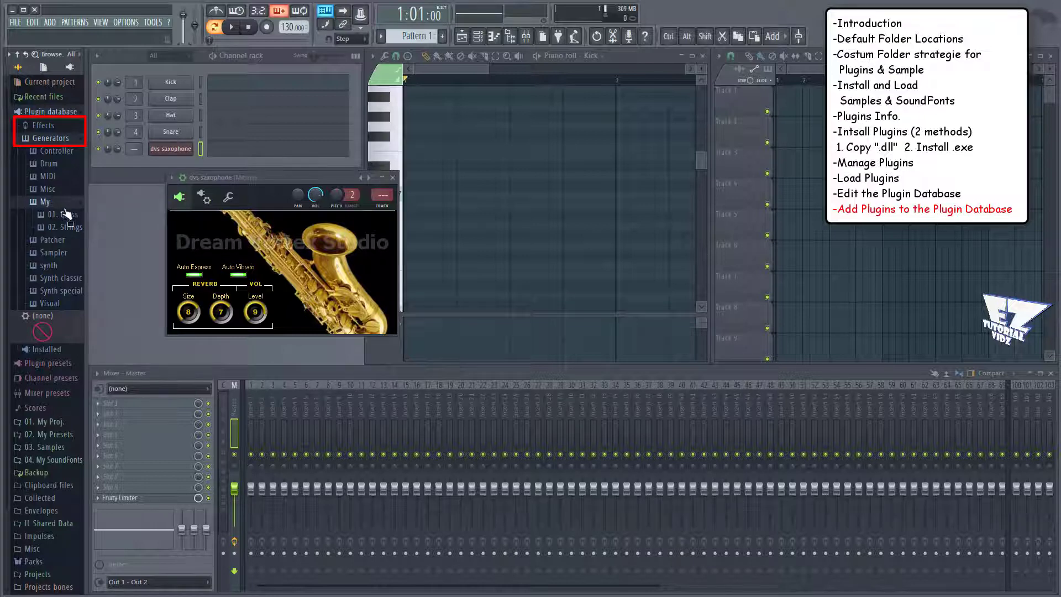
{"action": "left_click", "coordinate": [175, 182]}
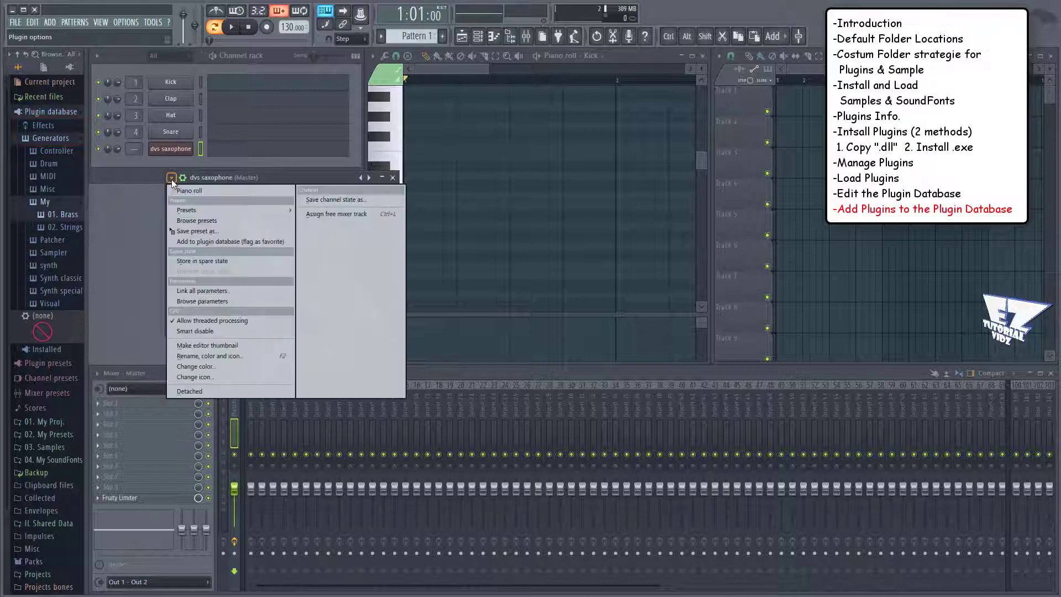
{"action": "left_click", "coordinate": [196, 241]}
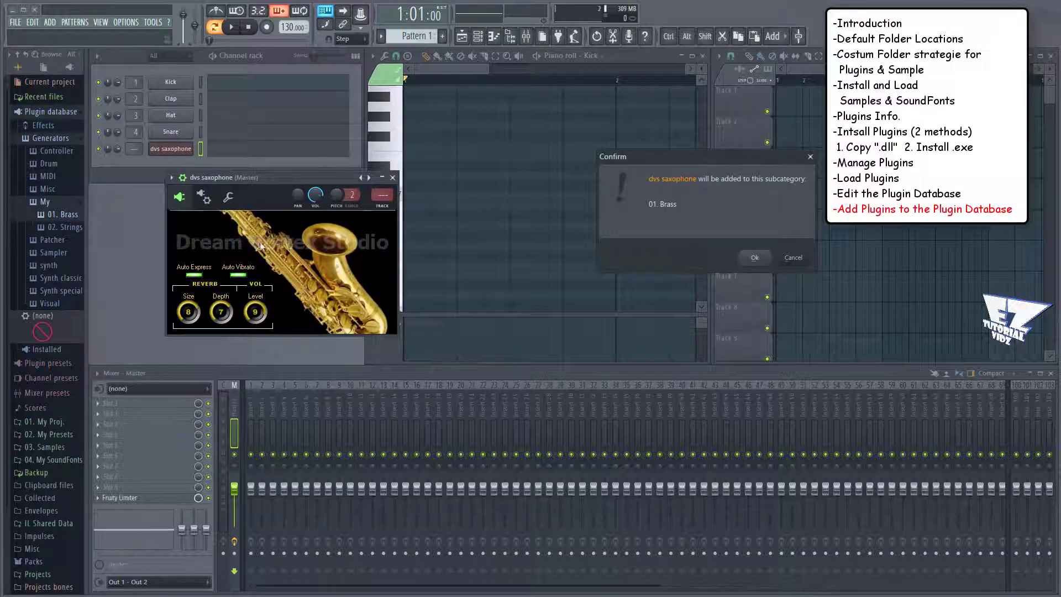
{"action": "left_click", "coordinate": [754, 257]}
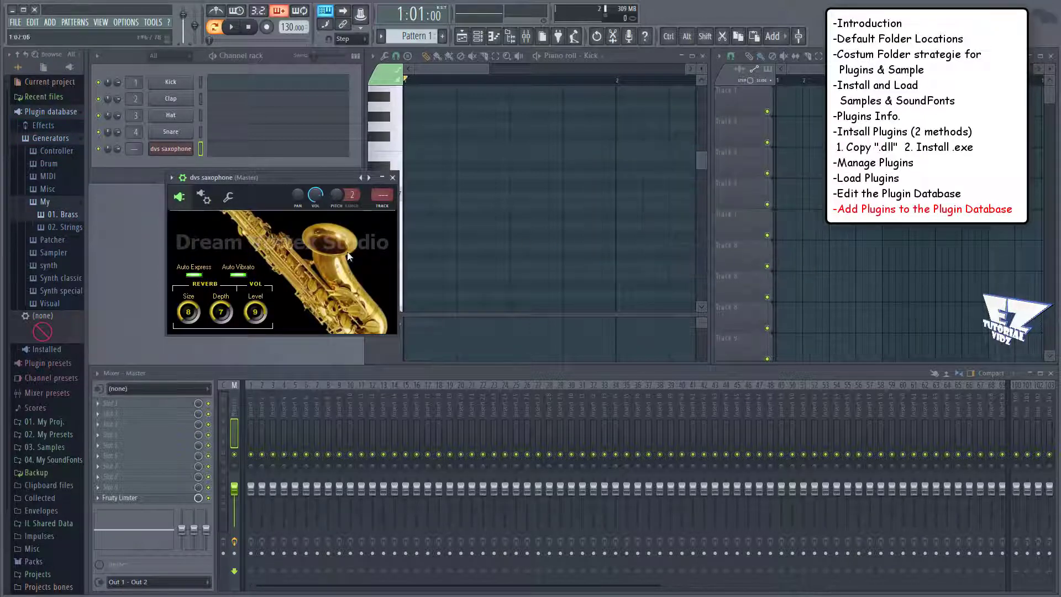
{"action": "left_click", "coordinate": [63, 215]}
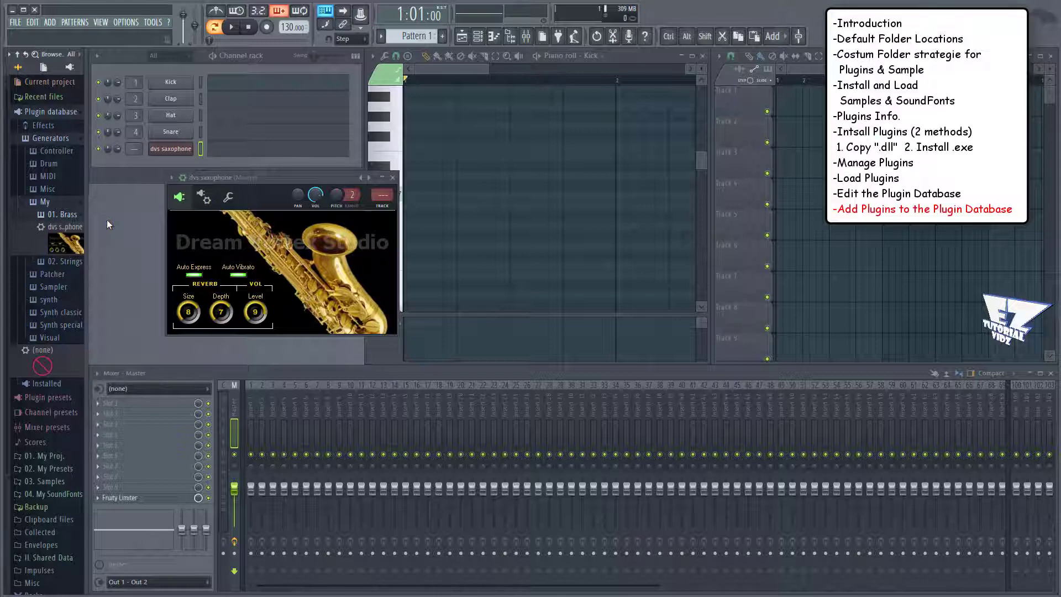
- Put the dvs saxophone preset file from the 01. Brass folder into the 02. Strings folder using File Explorer
{"action": "right_click", "coordinate": [67, 216]}
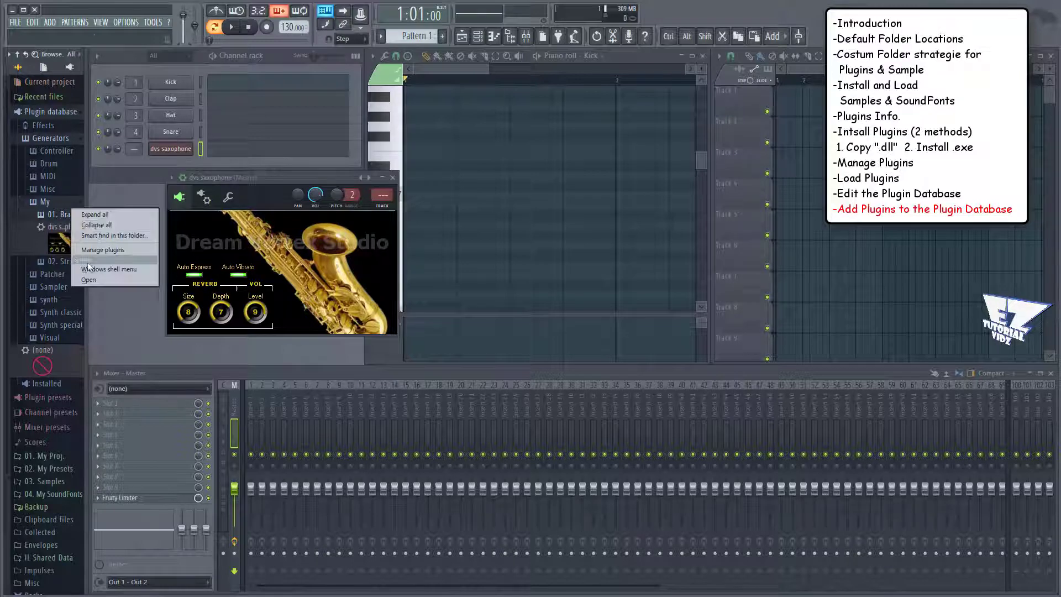
{"action": "left_click", "coordinate": [88, 278]}
{"action": "right_click", "coordinate": [406, 279]}
{"action": "left_click", "coordinate": [436, 497]}
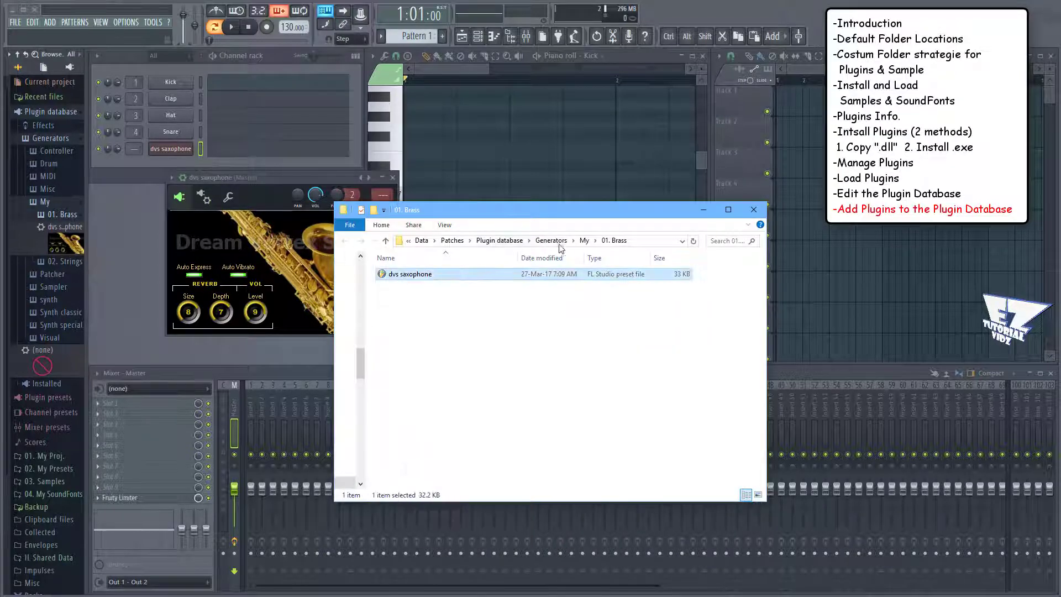
{"action": "left_click", "coordinate": [584, 240]}
{"action": "double_click", "coordinate": [395, 293]}
{"action": "right_click", "coordinate": [394, 333]}
{"action": "left_click", "coordinate": [421, 408]}
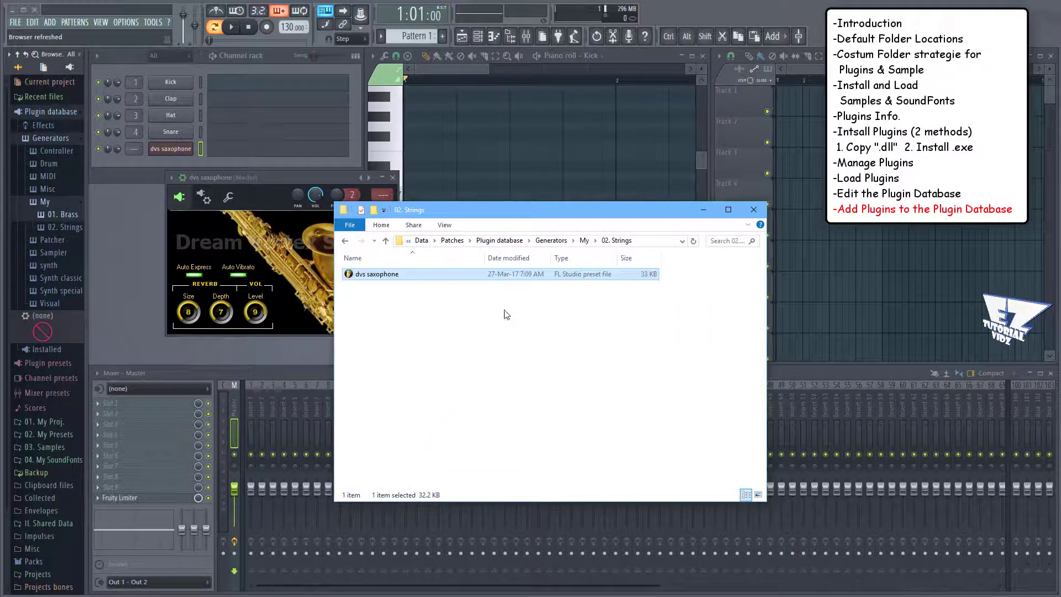
- Delete the dvs saxophone entry from the 02. Strings category of the plugin database
{"action": "left_click", "coordinate": [63, 227]}
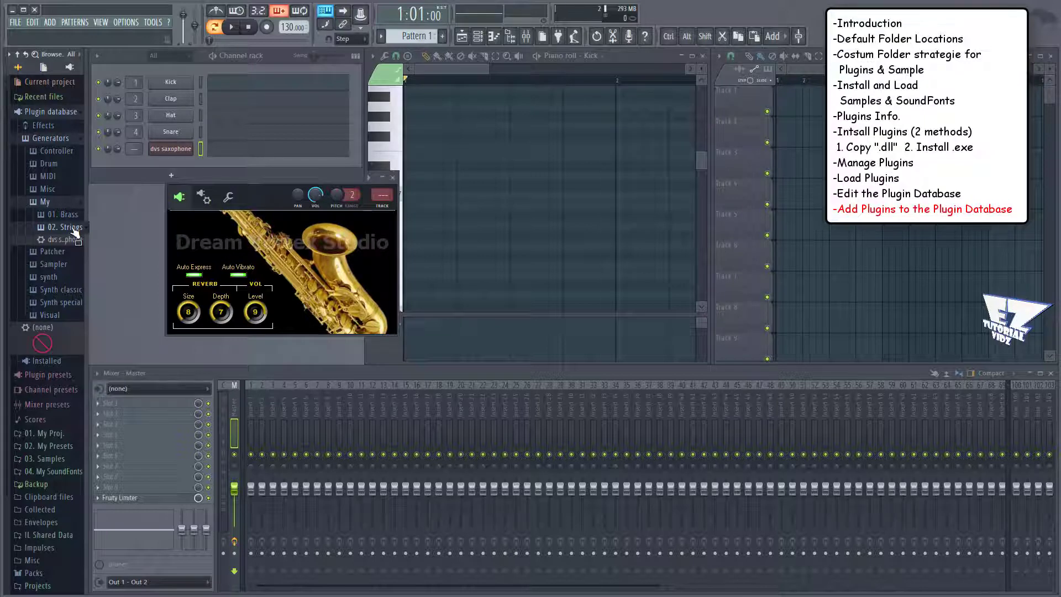
{"action": "right_click", "coordinate": [69, 239]}
{"action": "left_click", "coordinate": [104, 287]}
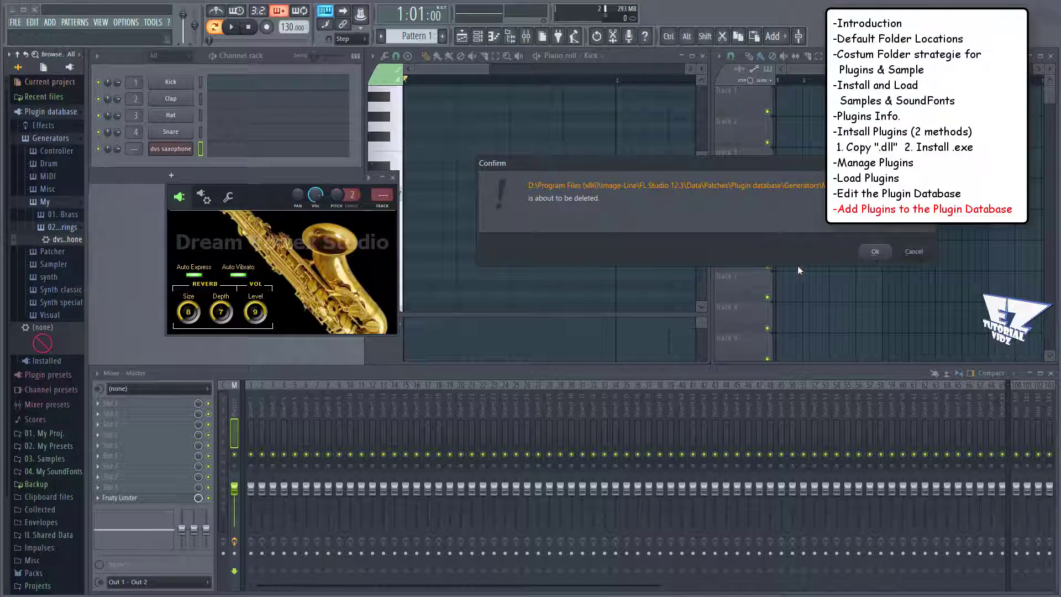
{"action": "left_click", "coordinate": [870, 252]}
- Open the plugin manager from the plugin database and look at the dvs saxophone entry in the plugin list
{"action": "right_click", "coordinate": [47, 110]}
{"action": "left_click", "coordinate": [81, 160]}
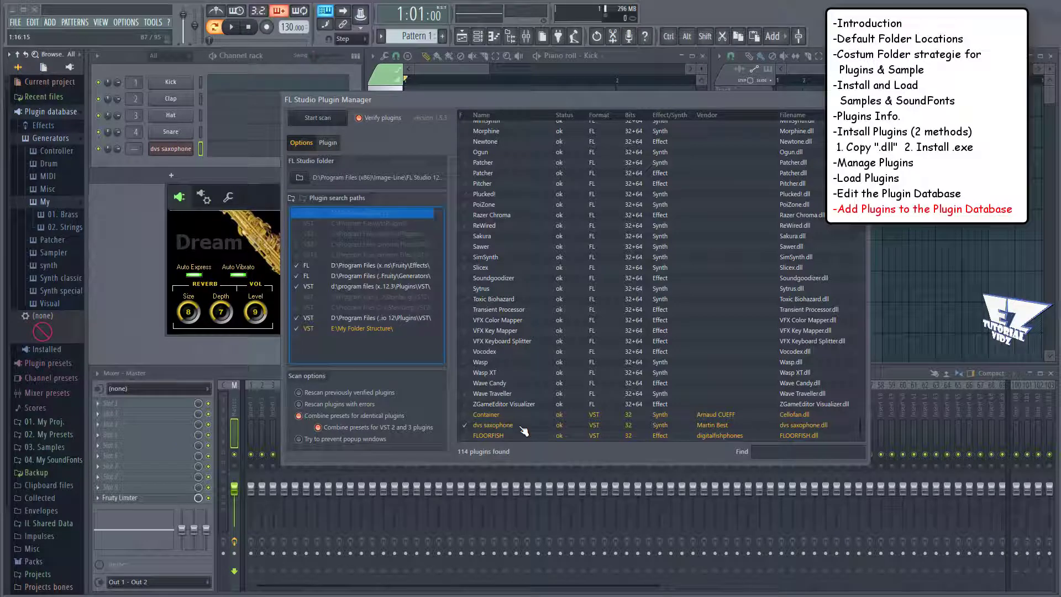
- Open the plugin database's Generators folder in File Explorer and bring up the file commands for the My folder
{"action": "right_click", "coordinate": [47, 202]}
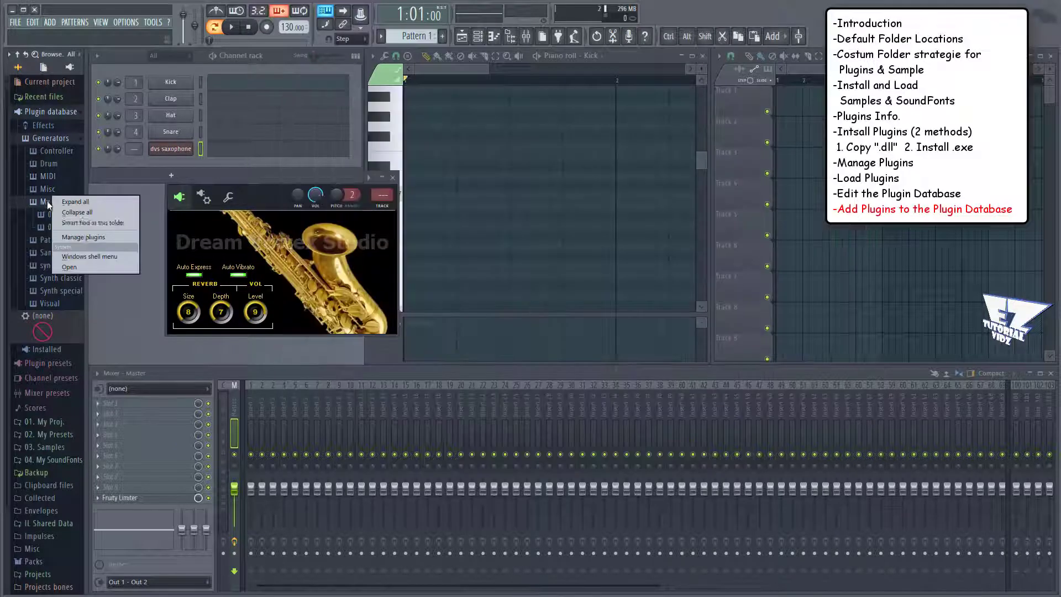
{"action": "left_click", "coordinate": [79, 268]}
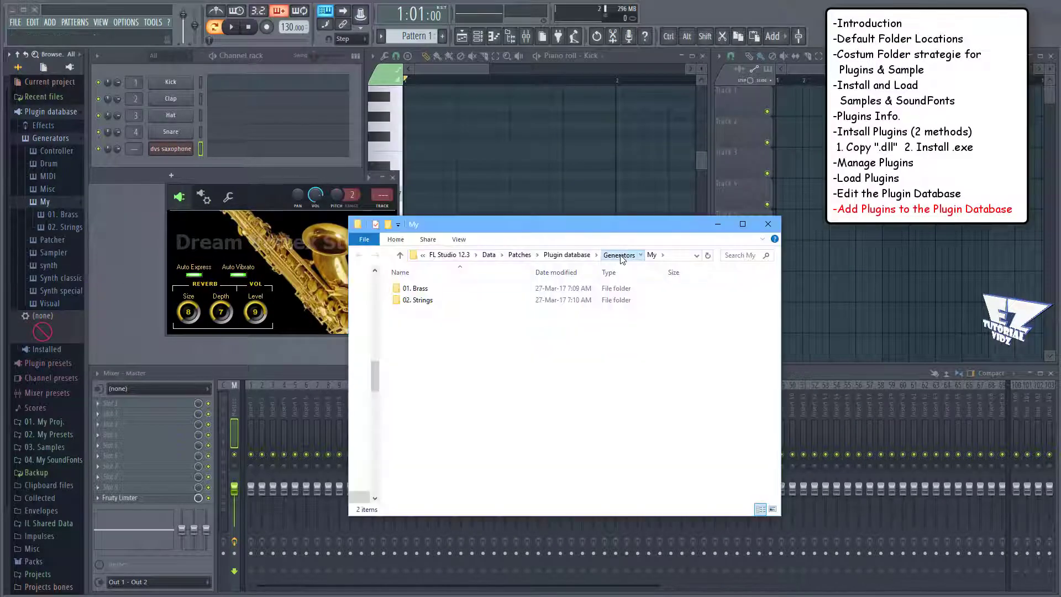
{"action": "left_click", "coordinate": [619, 255]}
{"action": "right_click", "coordinate": [365, 335]}
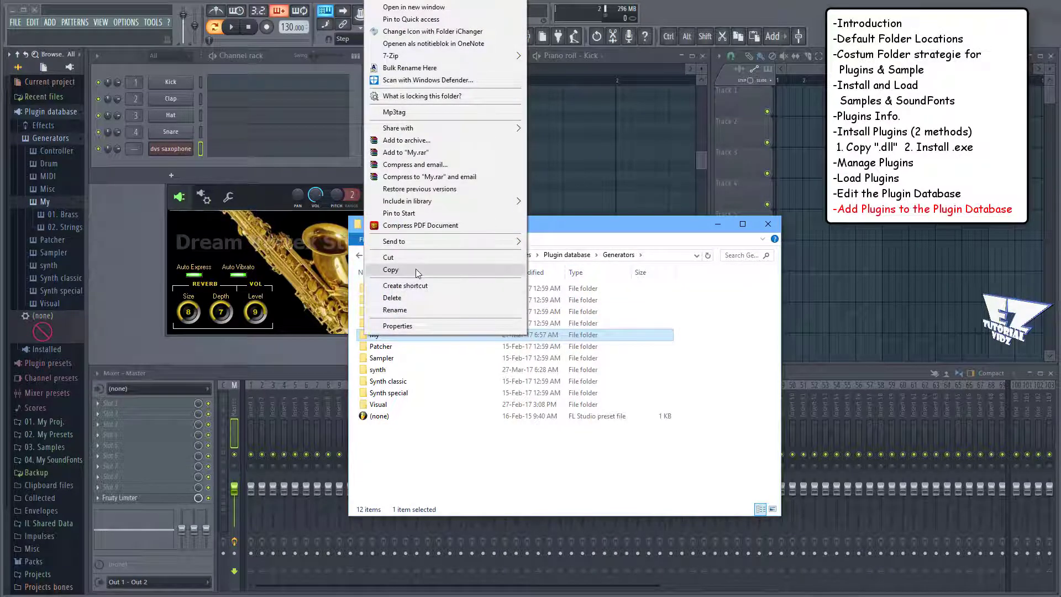